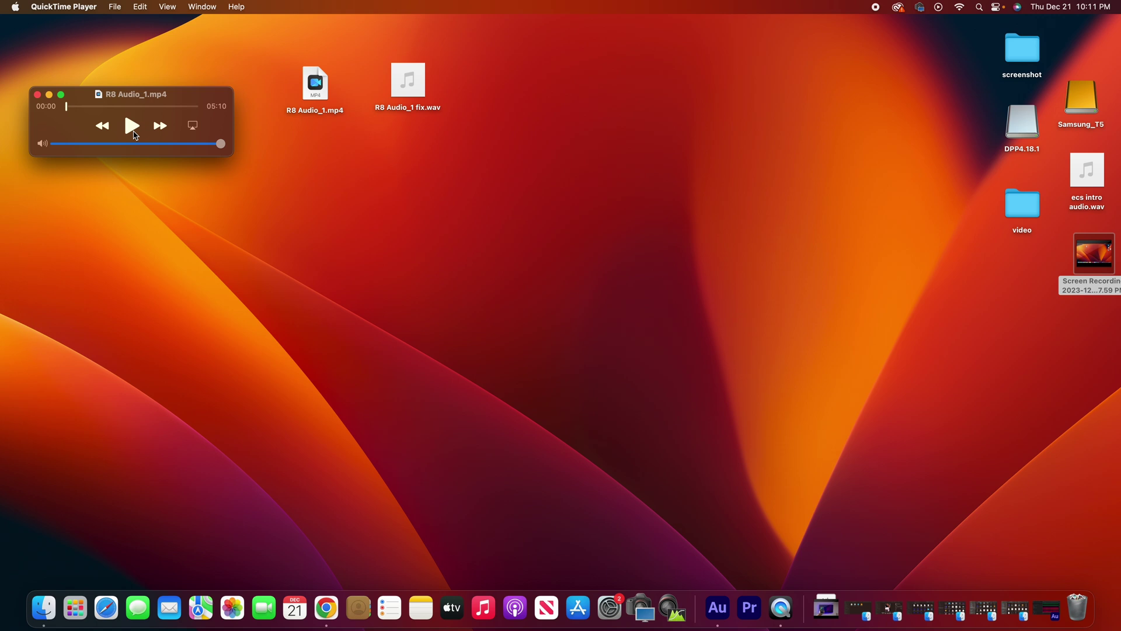
- Listen to the start of R8 Audio_1.mp4 in QuickTime Player and again in Adobe Audition
click(133, 127)
click(133, 127)
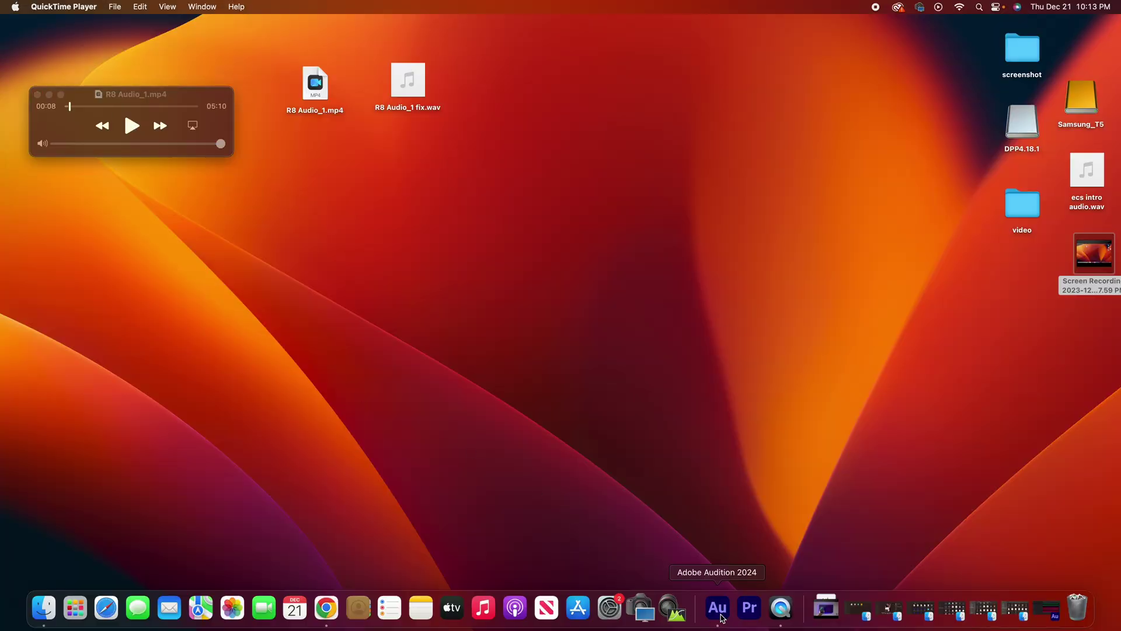
click(715, 617)
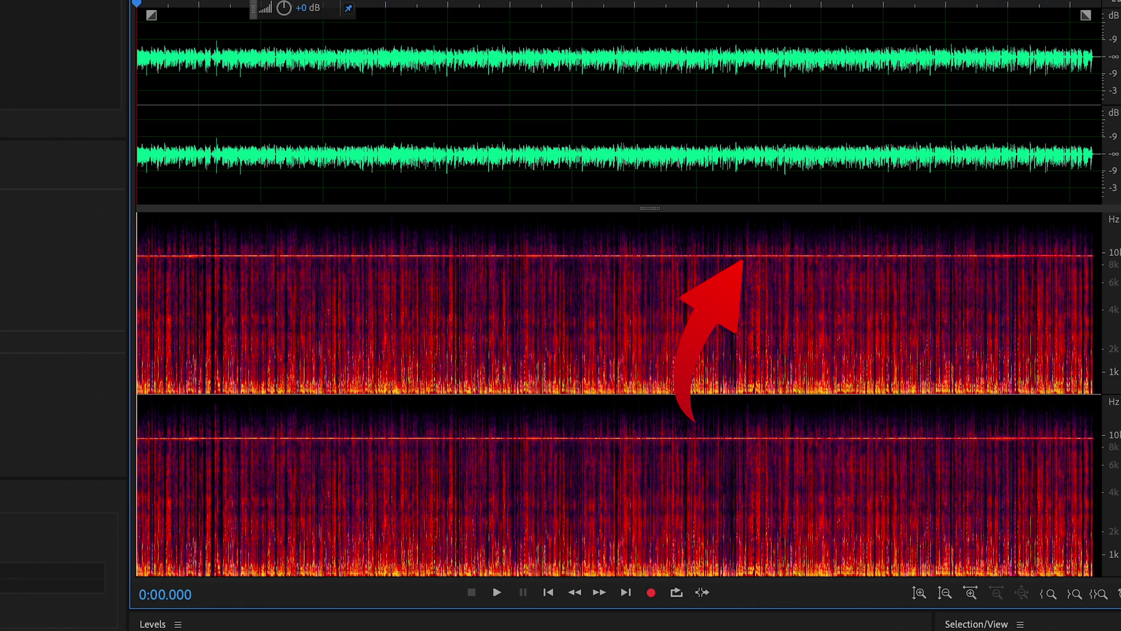
click(496, 592)
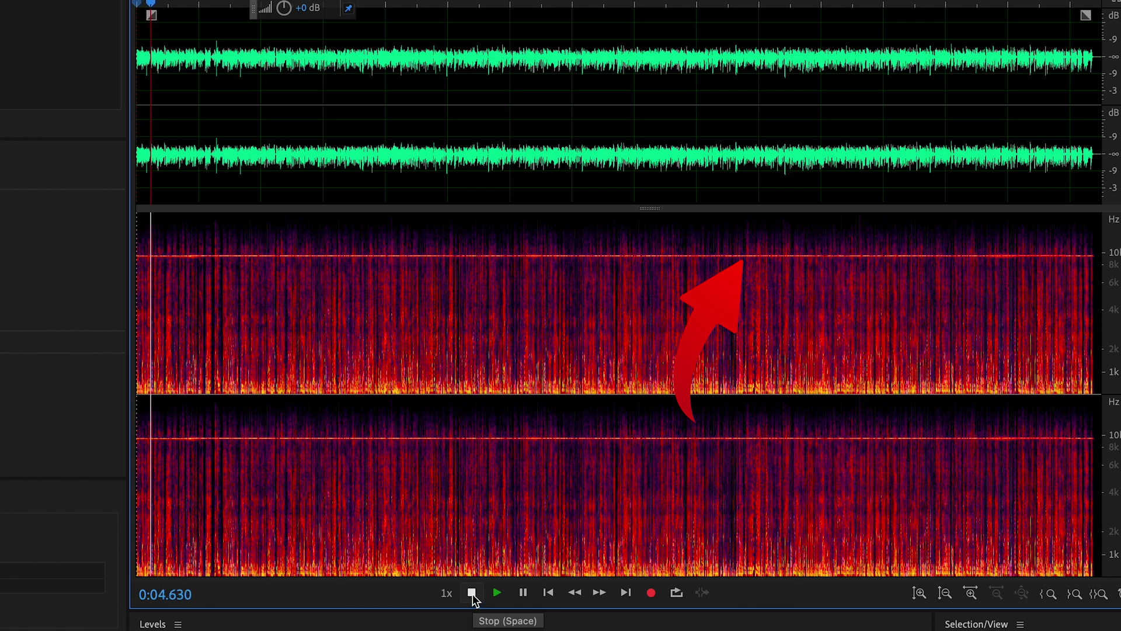
click(471, 592)
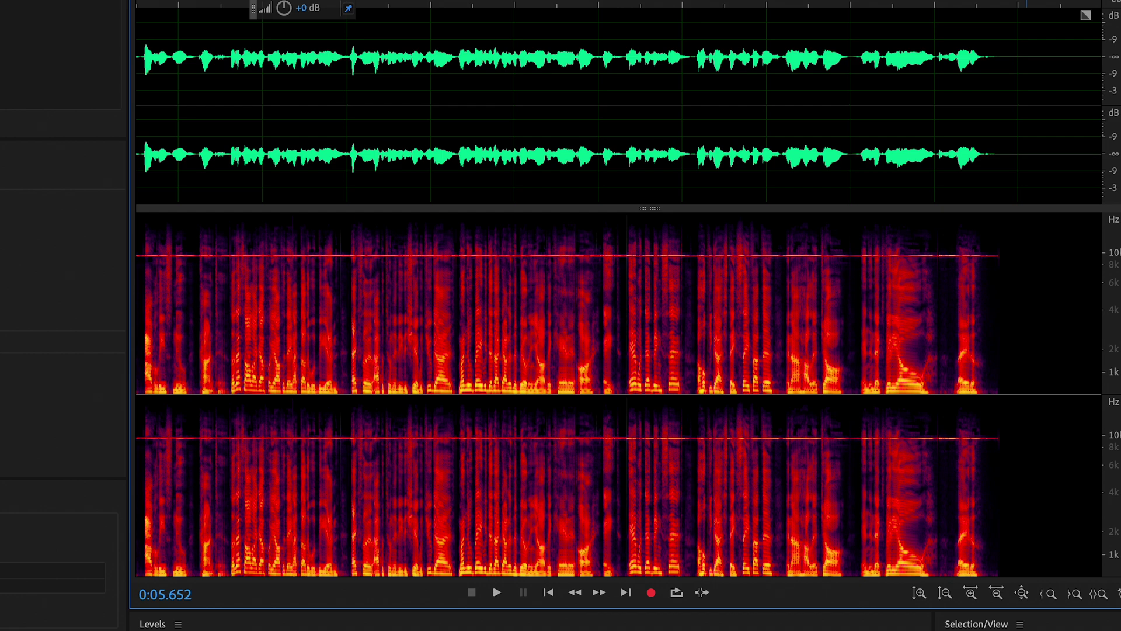
- Select the speech-free noise at the end of the recording, from about 5:07.215 to 5:07.580
click(987, 226)
click(983, 225)
drag(985, 224, 1004, 226)
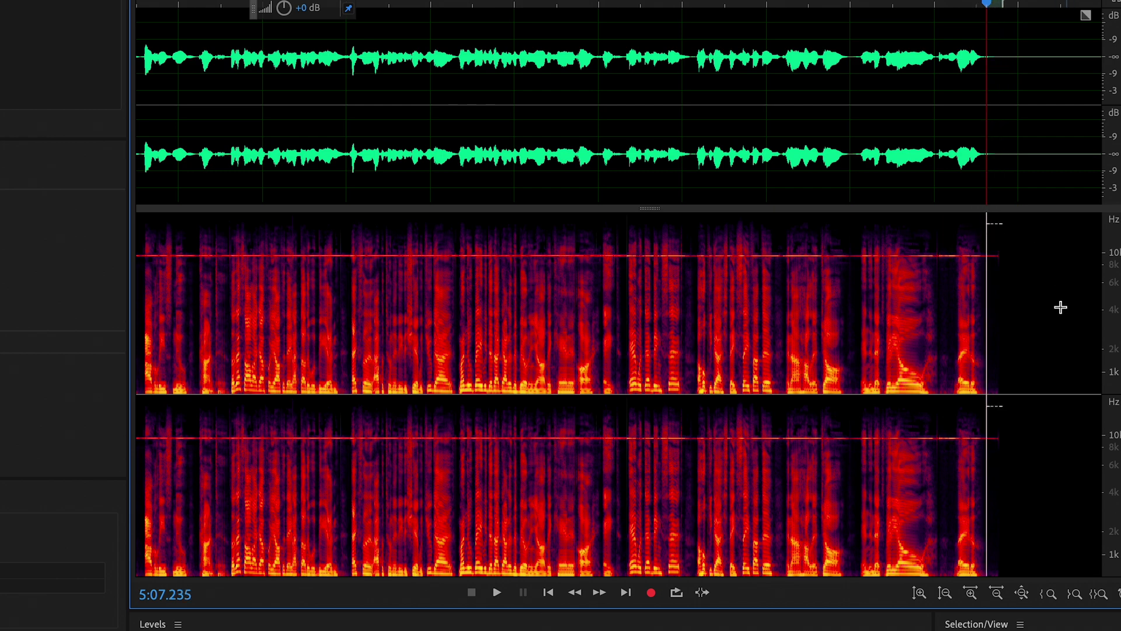
mouse_move(990, 30)
mouse_down()
mouse_move(978, 26)
mouse_move(1000, 28)
mouse_up()
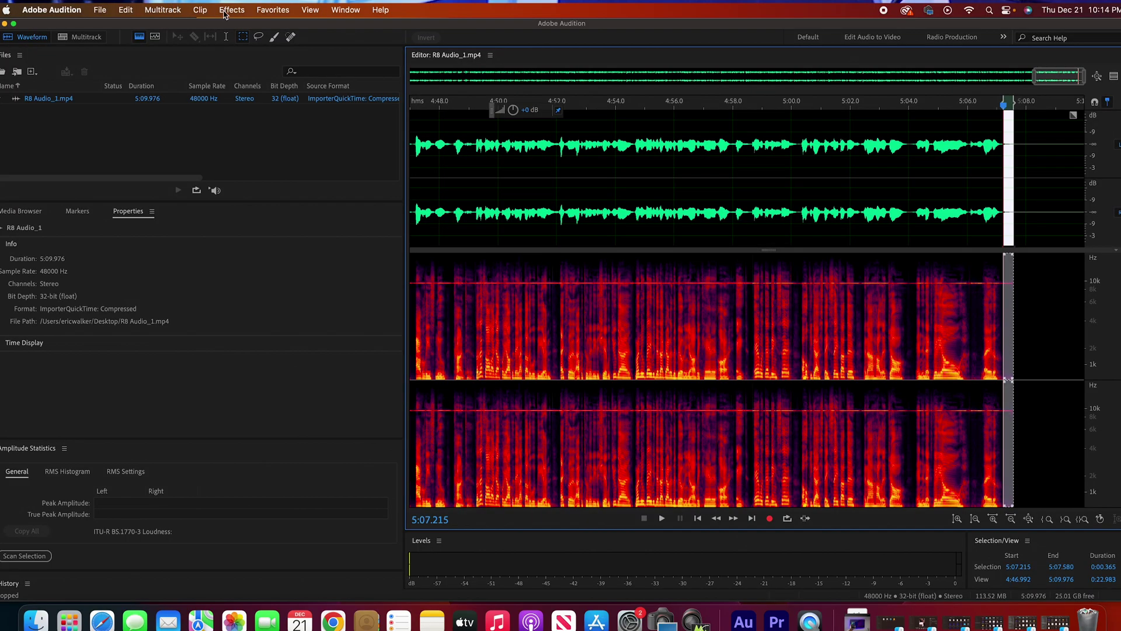
- Capture a noise print from the selection with Noise Reduction (process) and apply the reduction to the entire file
click(224, 11)
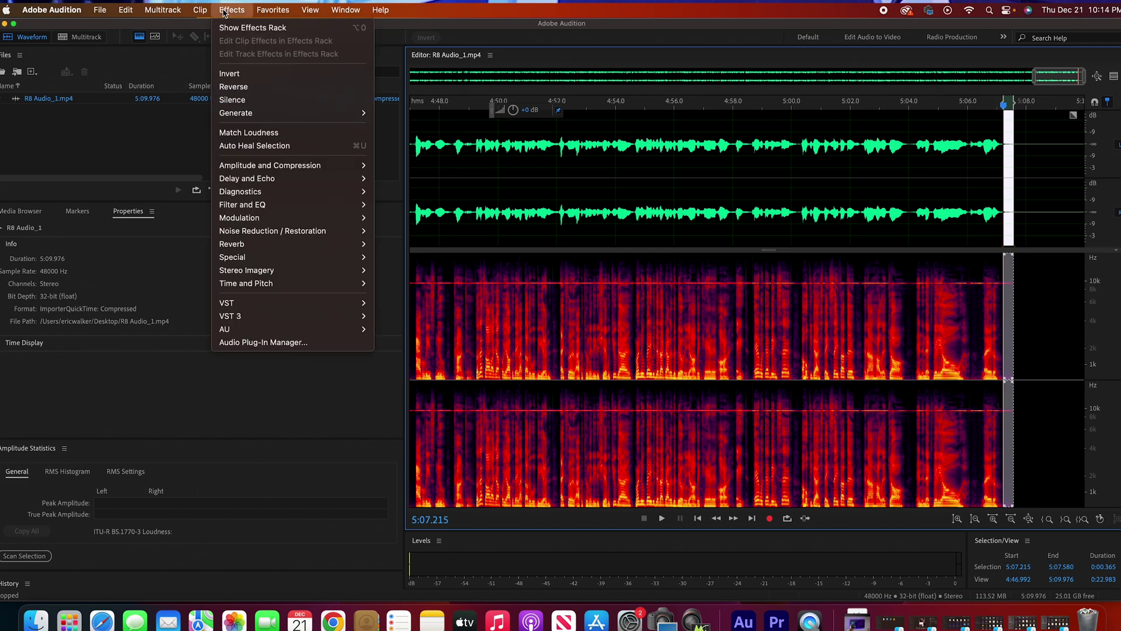
mouse_move(251, 232)
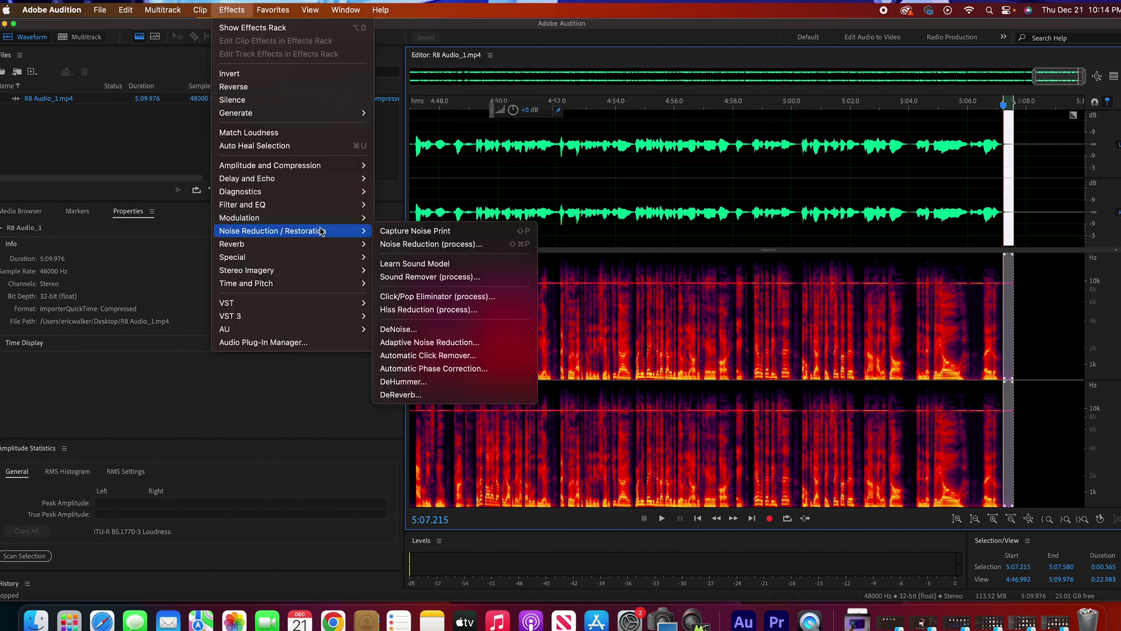
click(397, 245)
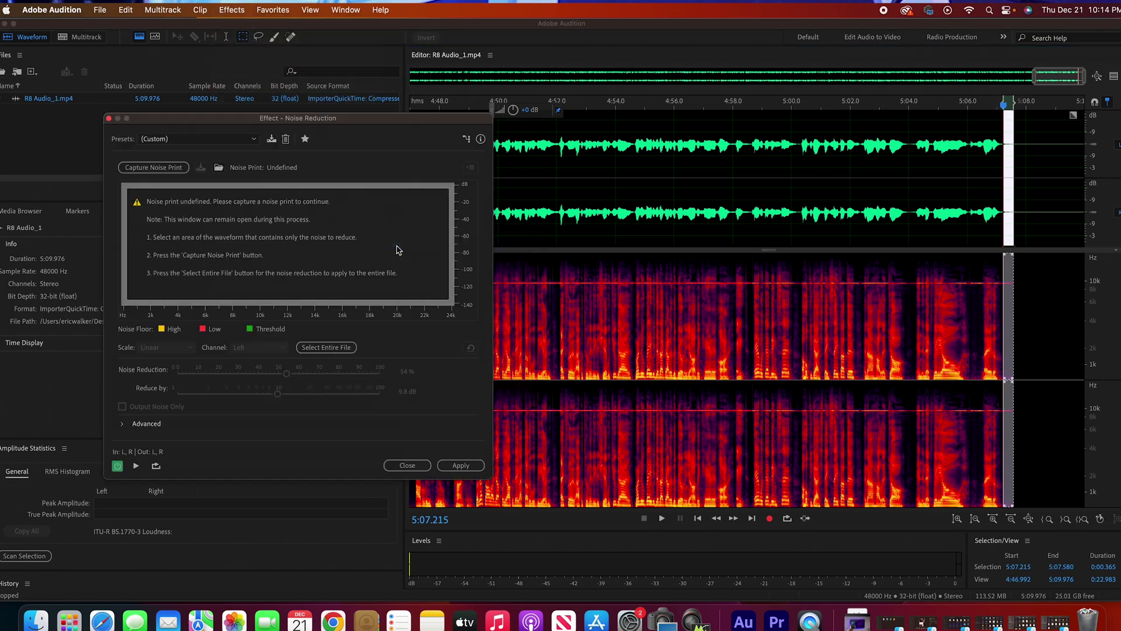
click(134, 170)
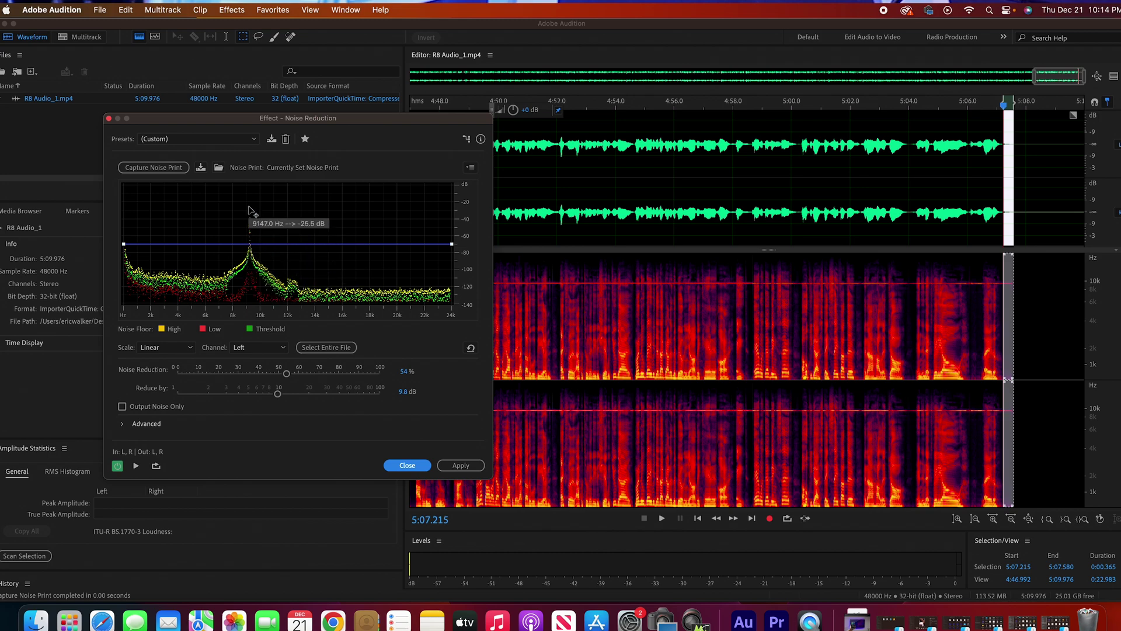
click(328, 349)
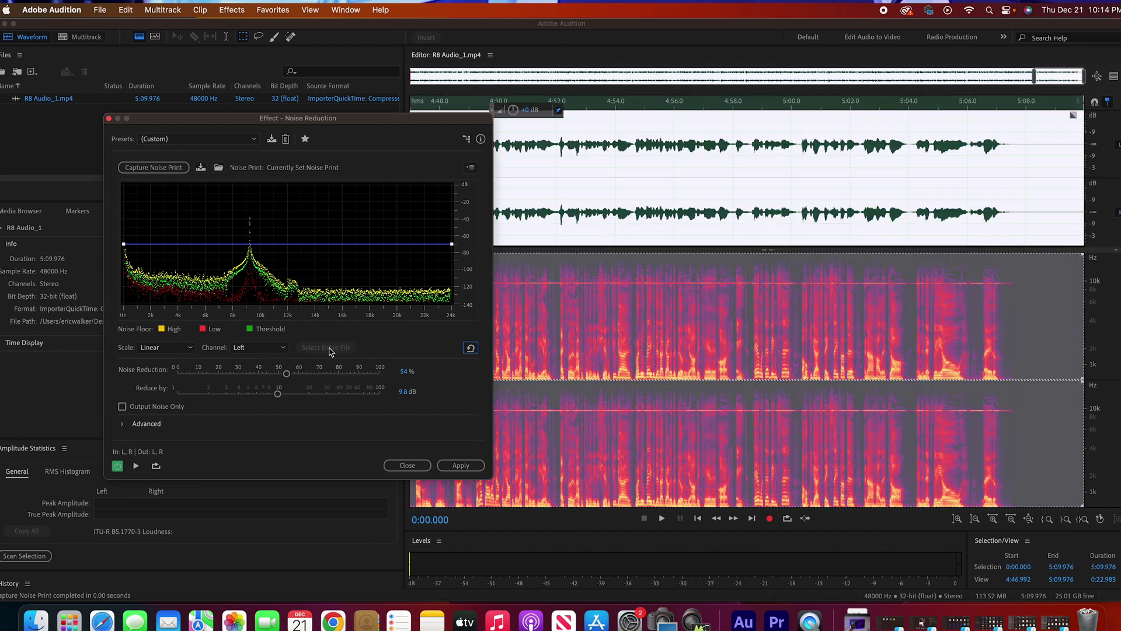
click(447, 465)
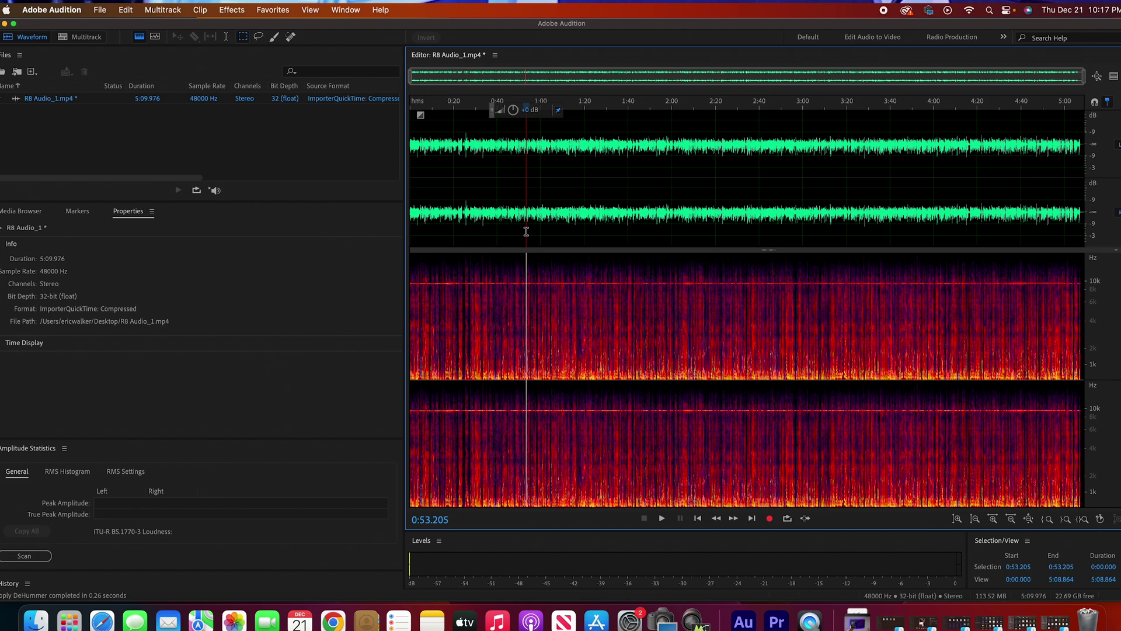
- Open the DeHummer effect for the whole waveform and preview the filtered sound
double_click(580, 321)
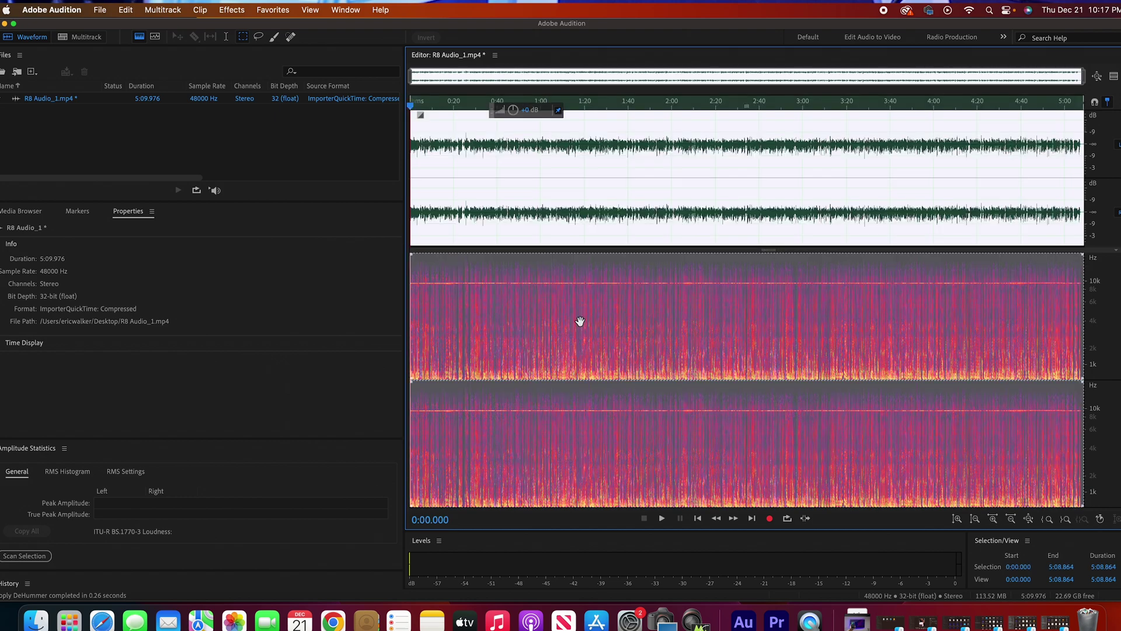
click(231, 13)
mouse_move(257, 234)
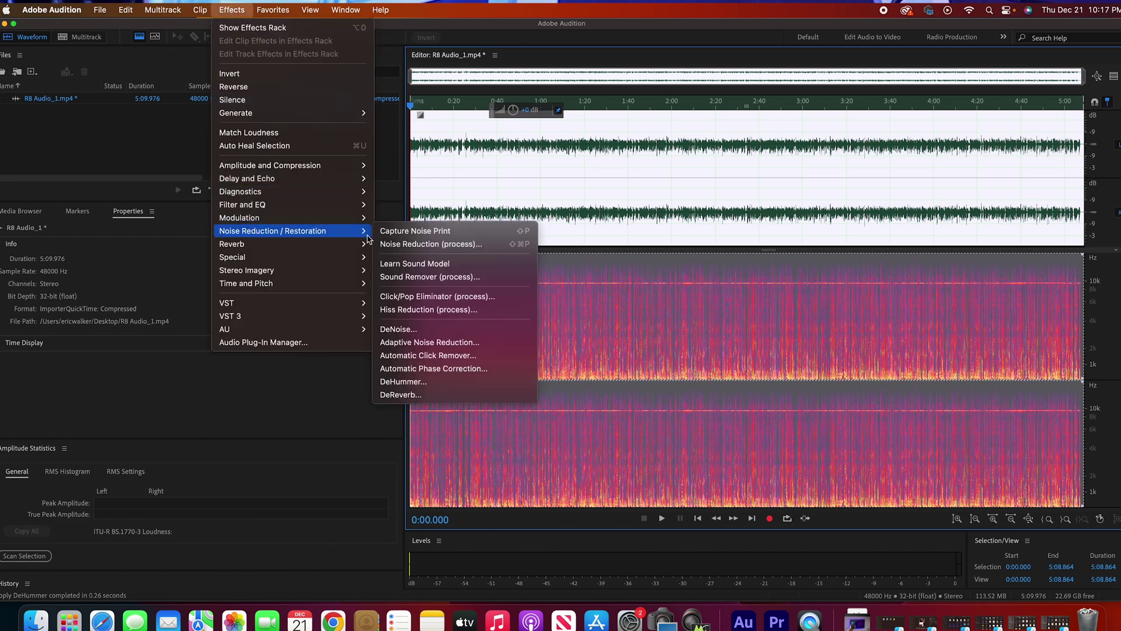
click(431, 383)
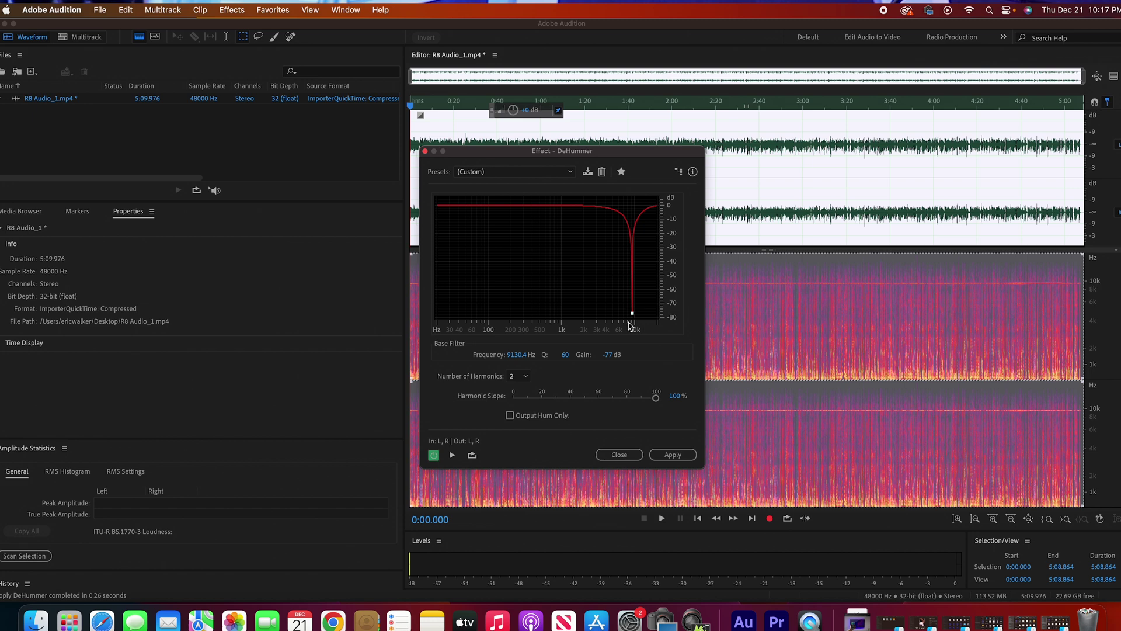
click(453, 455)
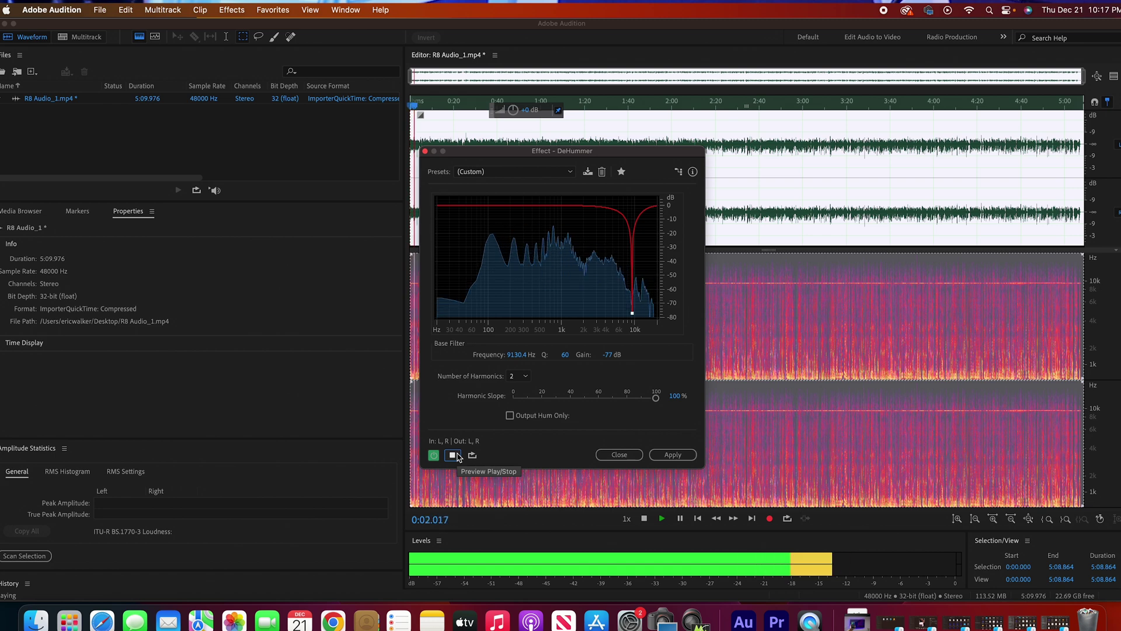
click(453, 455)
- Preview the removed sound with Output Hum Only, and apply the DeHummer with that option turned off
click(510, 415)
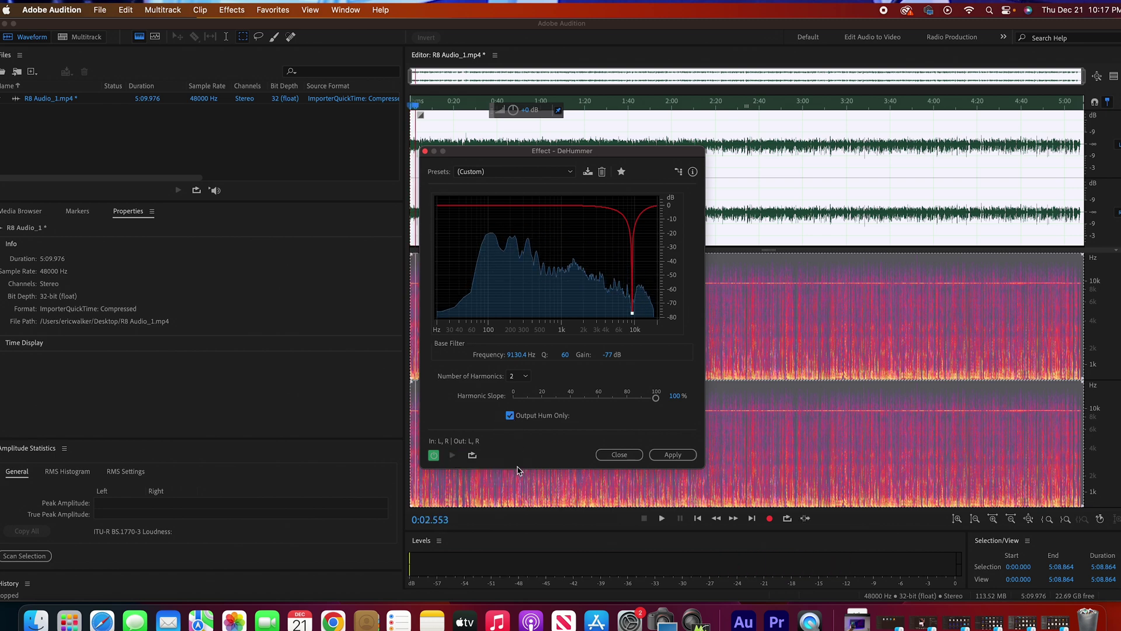
click(453, 455)
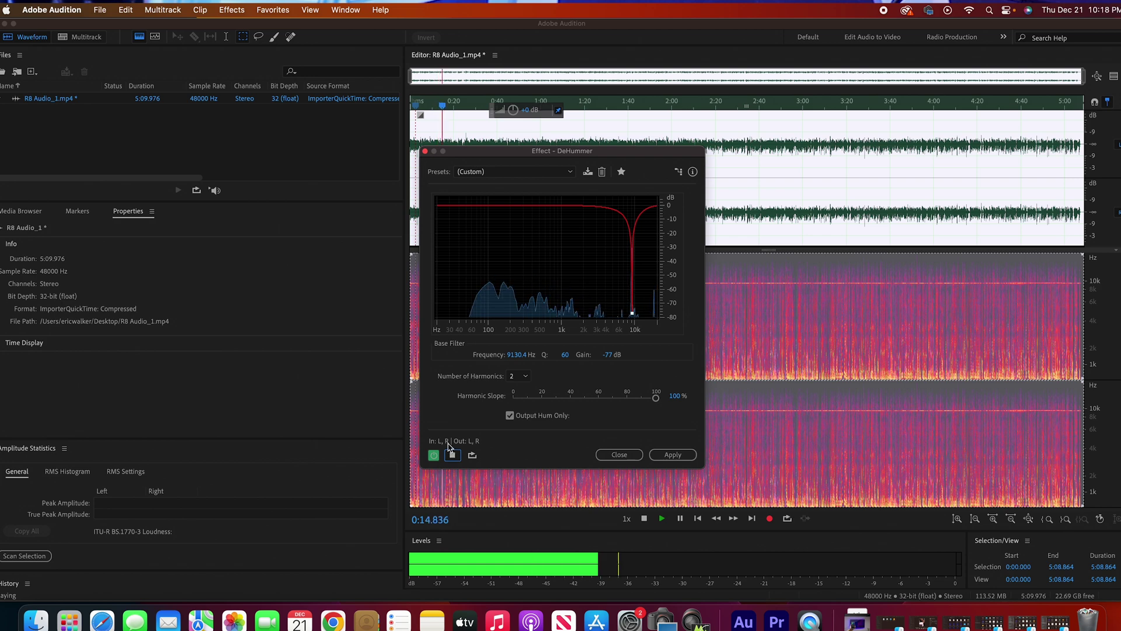
click(452, 455)
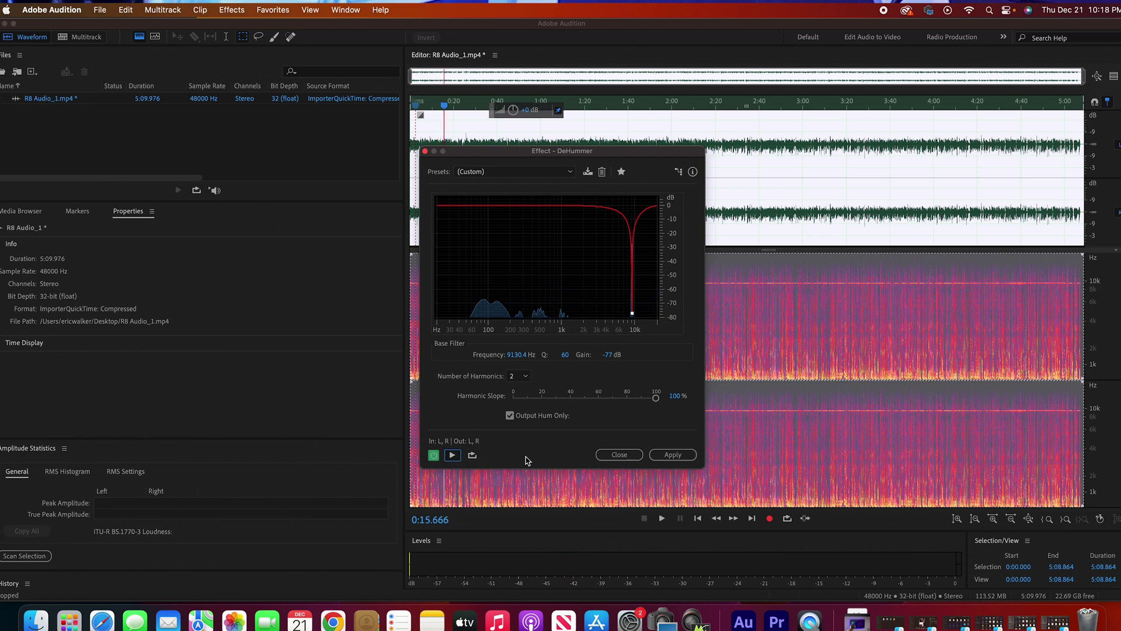
click(509, 415)
click(673, 455)
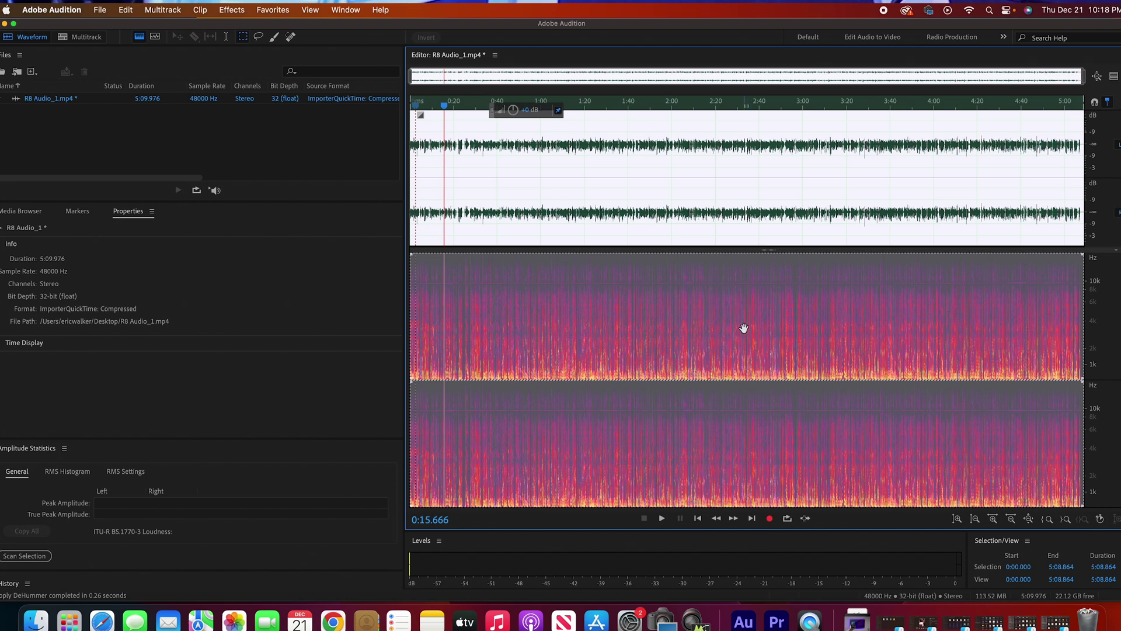
click(672, 212)
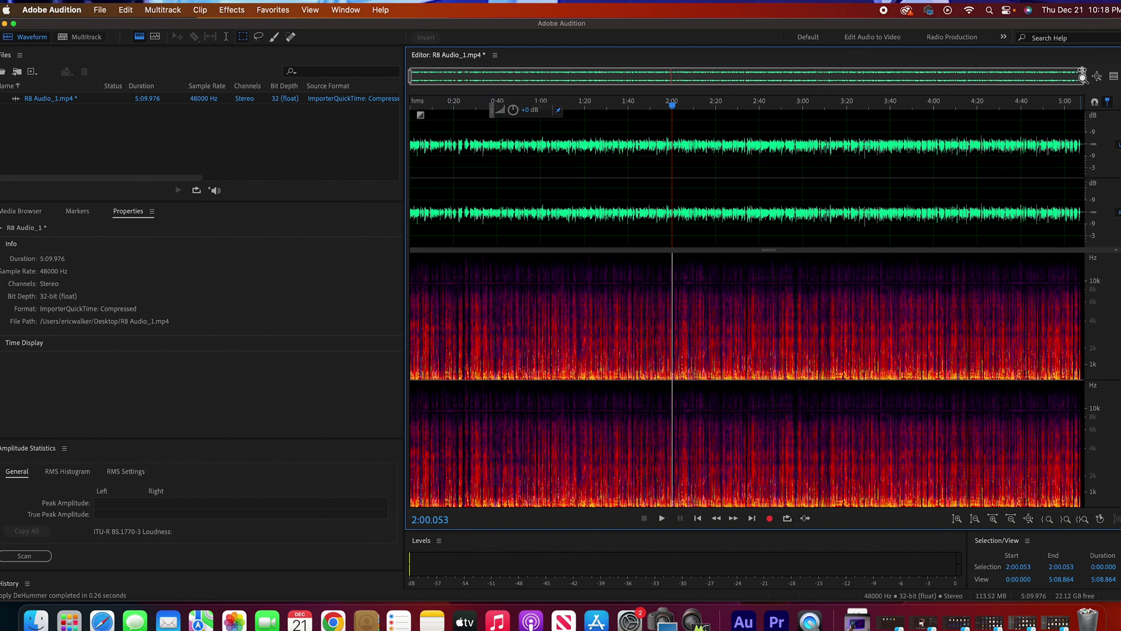
drag(410, 79, 606, 90)
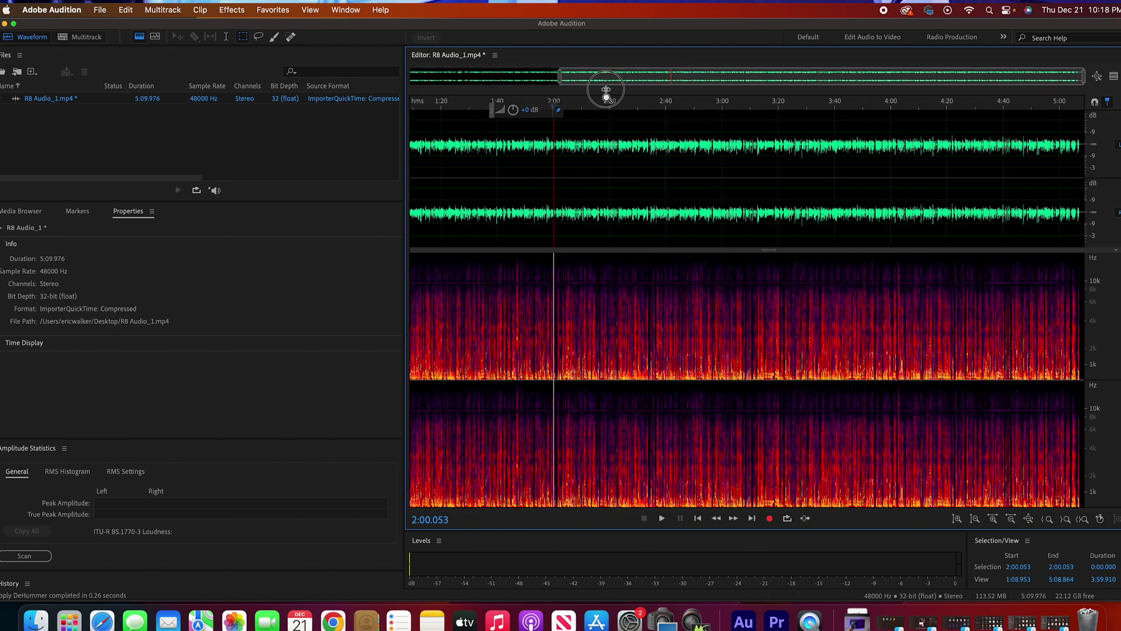
double_click(756, 90)
click(696, 198)
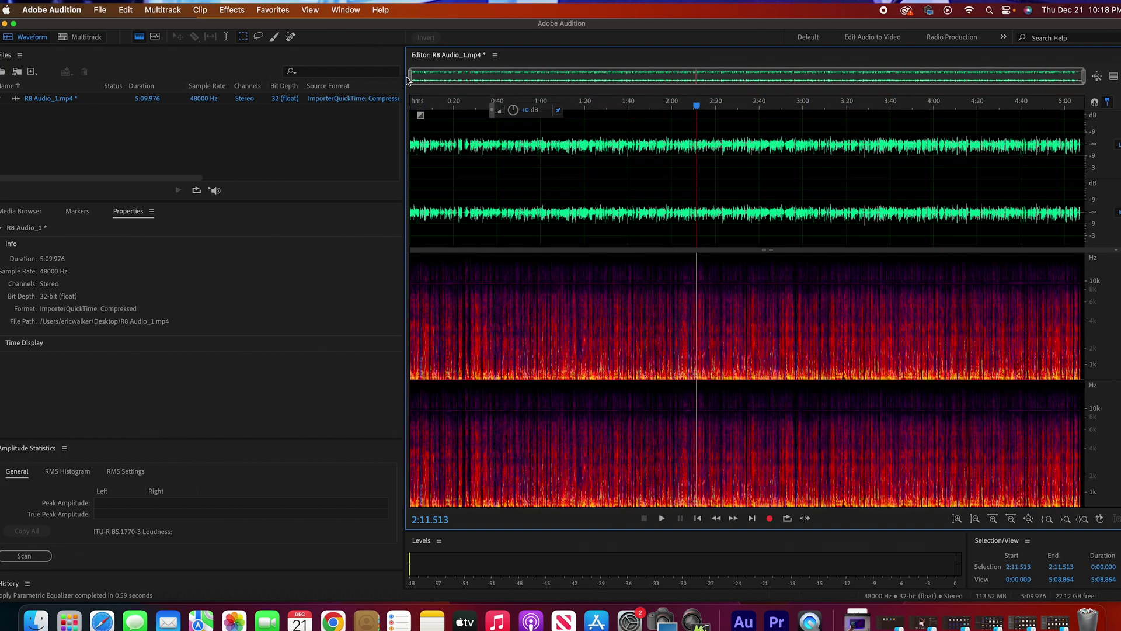
- Select the pause between spoken words across both channels, from about 4:42.592 to 4:42.931
drag(407, 79, 969, 155)
click(728, 136)
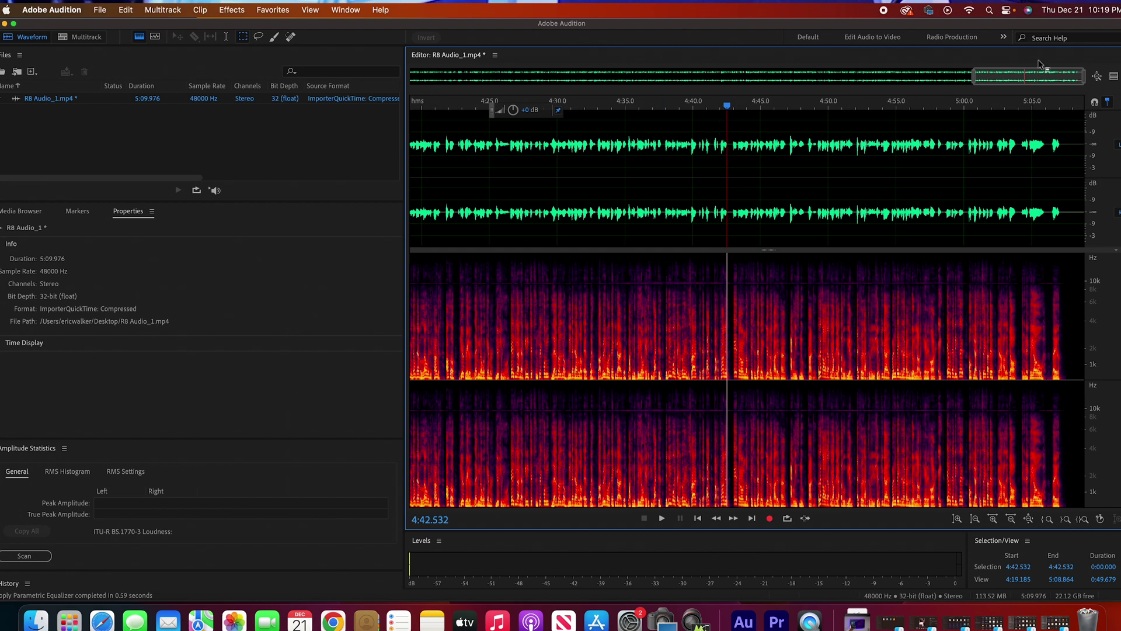
drag(1080, 79, 1021, 82)
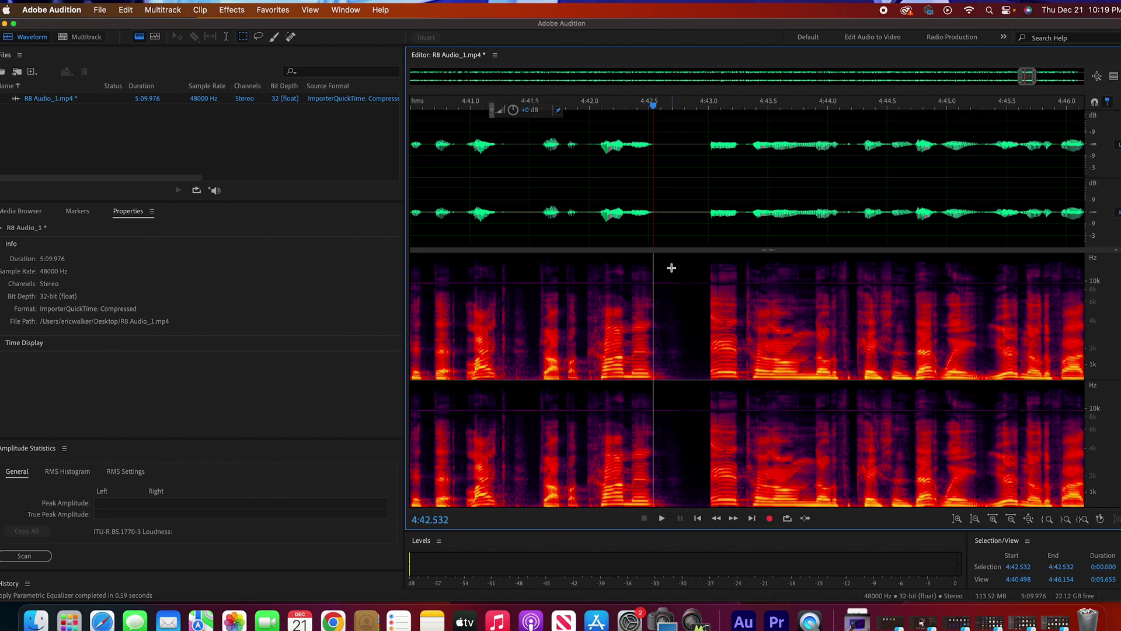
click(663, 266)
click(672, 266)
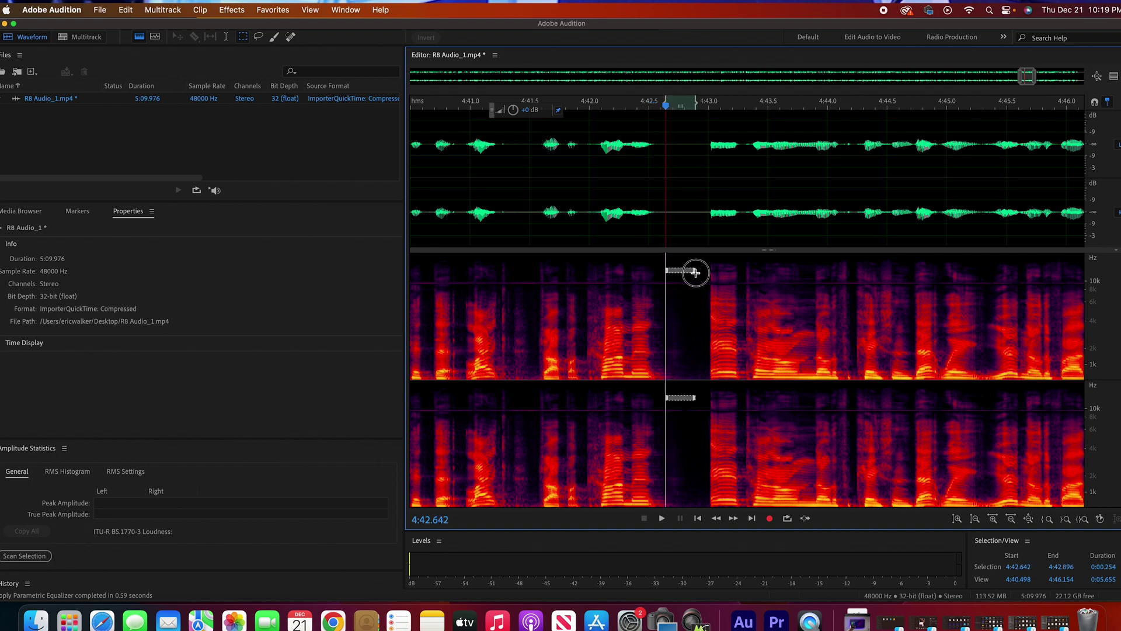
click(660, 200)
drag(660, 201, 700, 208)
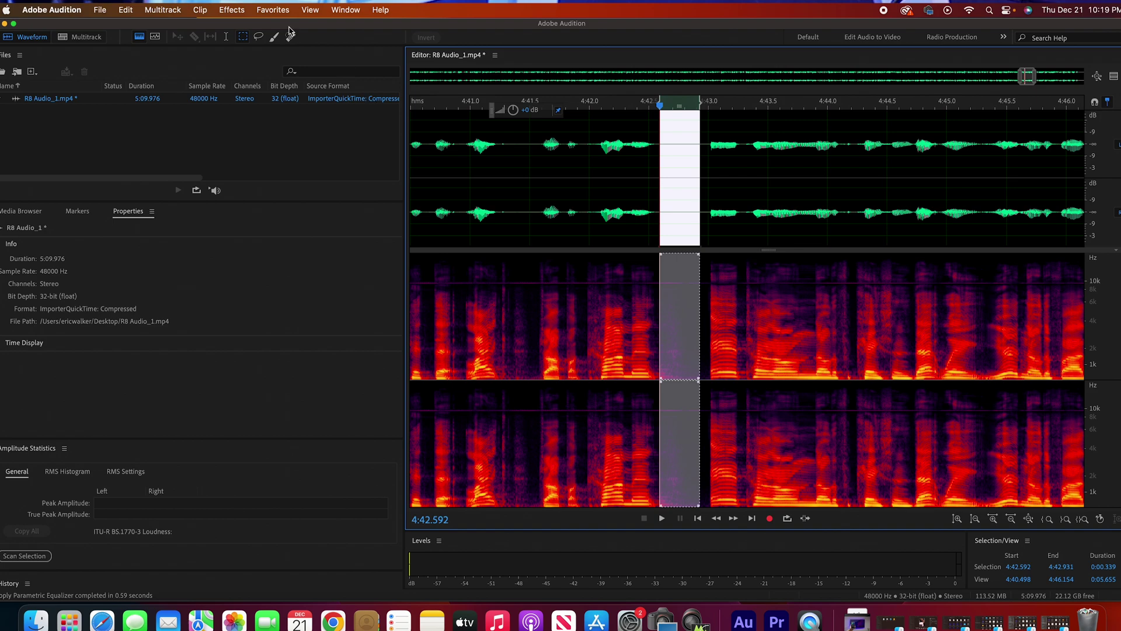
- Capture a new noise print from the selected pause with Noise Reduction (process) and apply it to the entire file
click(233, 10)
mouse_move(275, 168)
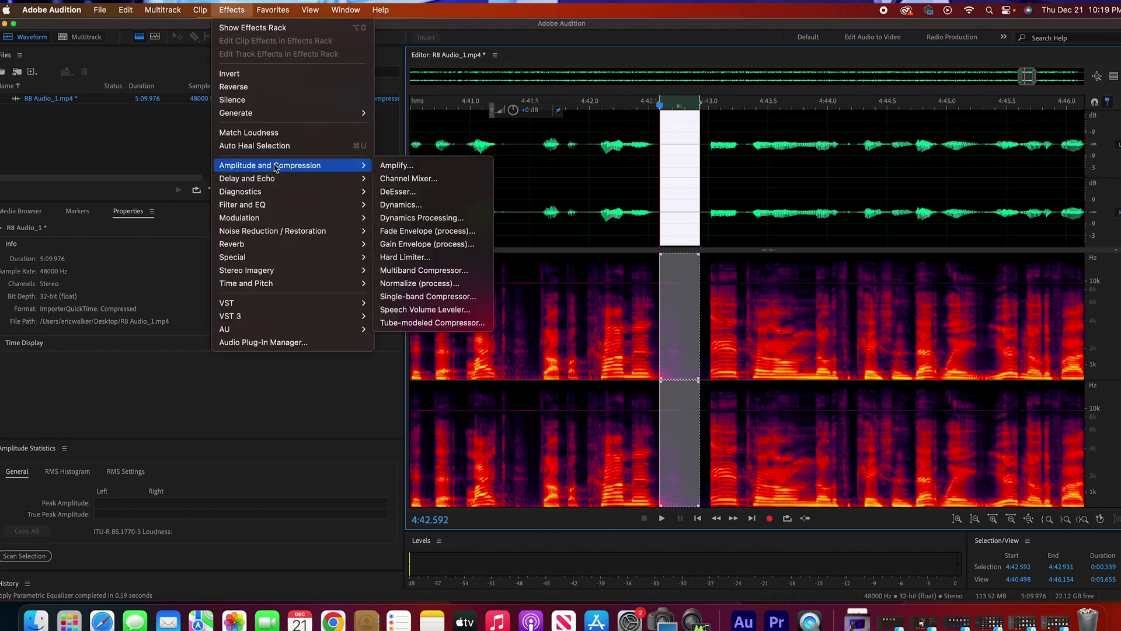
mouse_move(275, 233)
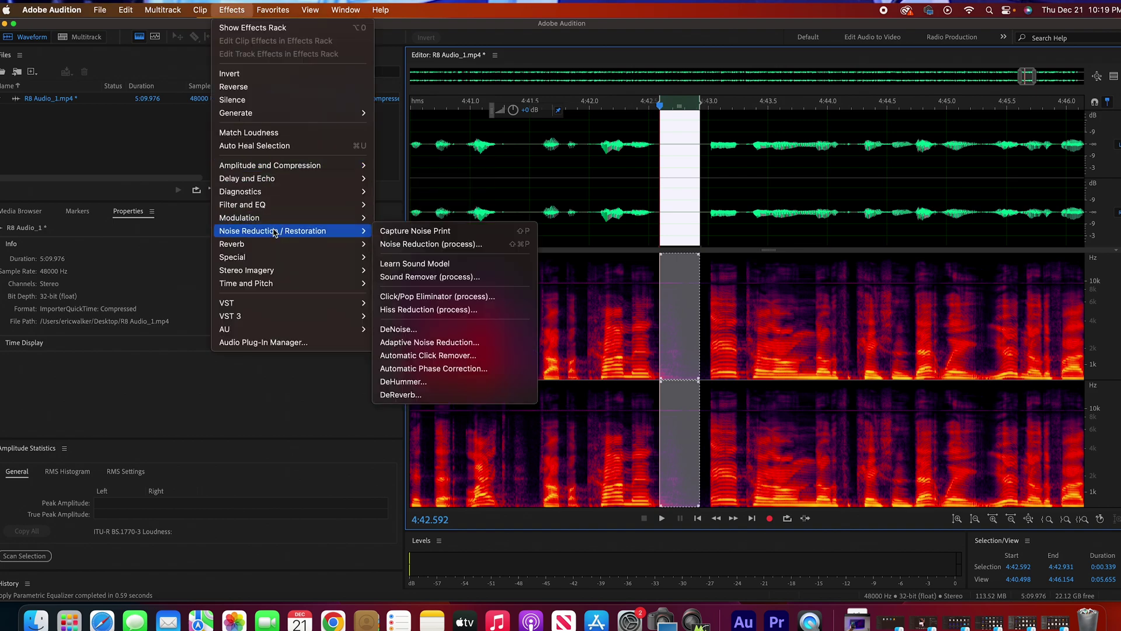
click(399, 245)
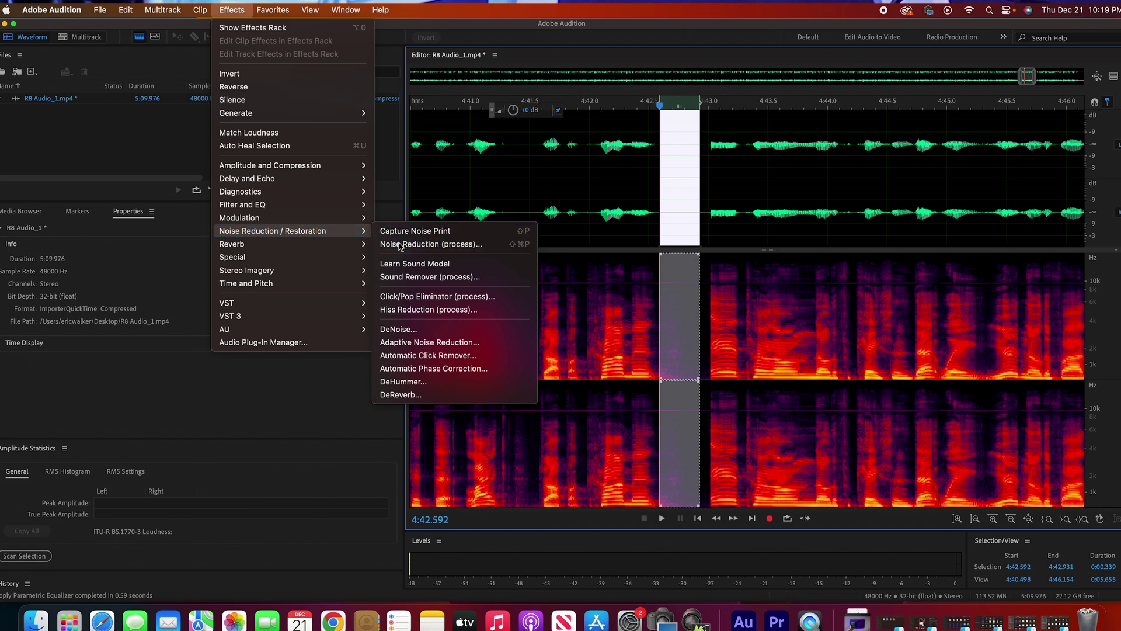
click(169, 168)
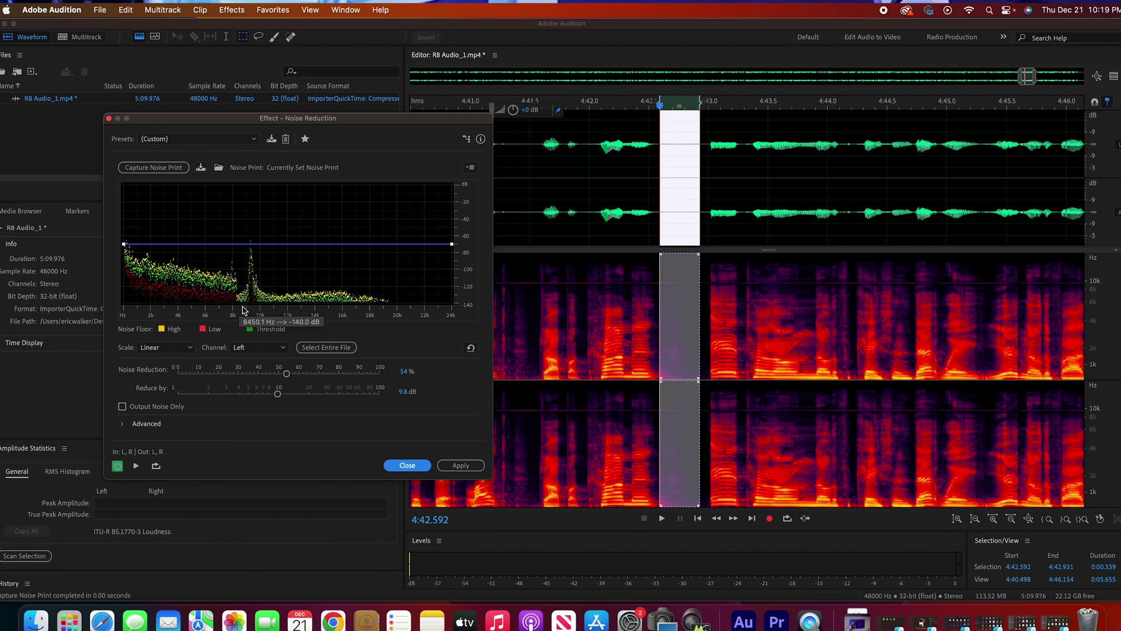
click(325, 347)
click(462, 466)
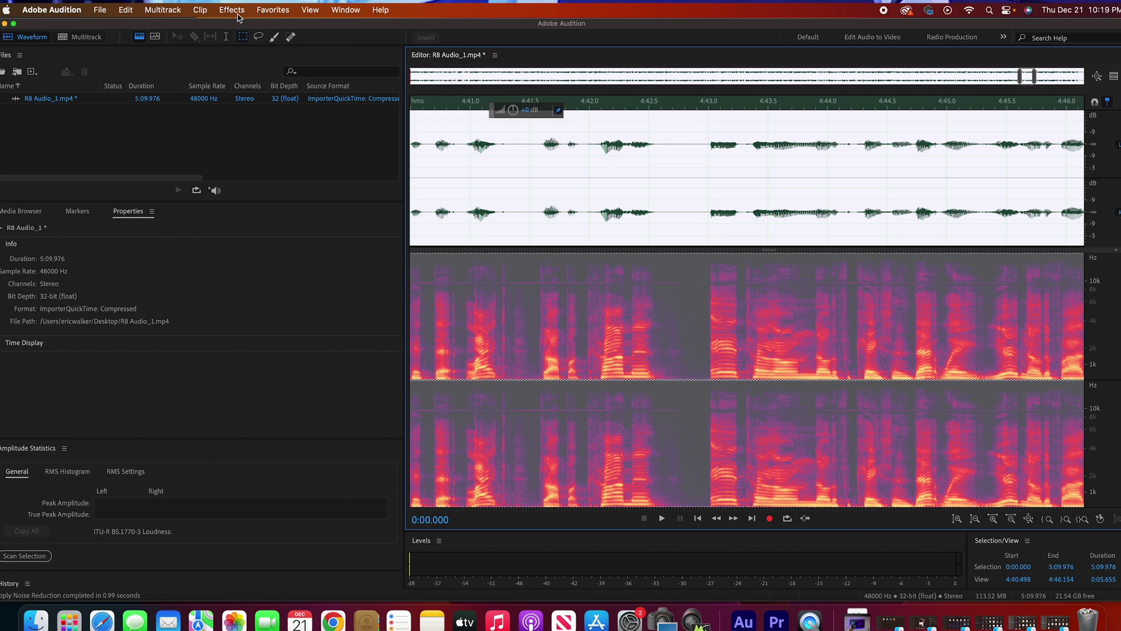
- Apply the DeHummer once more to the entire file, keeping its existing custom settings
click(232, 10)
mouse_move(225, 170)
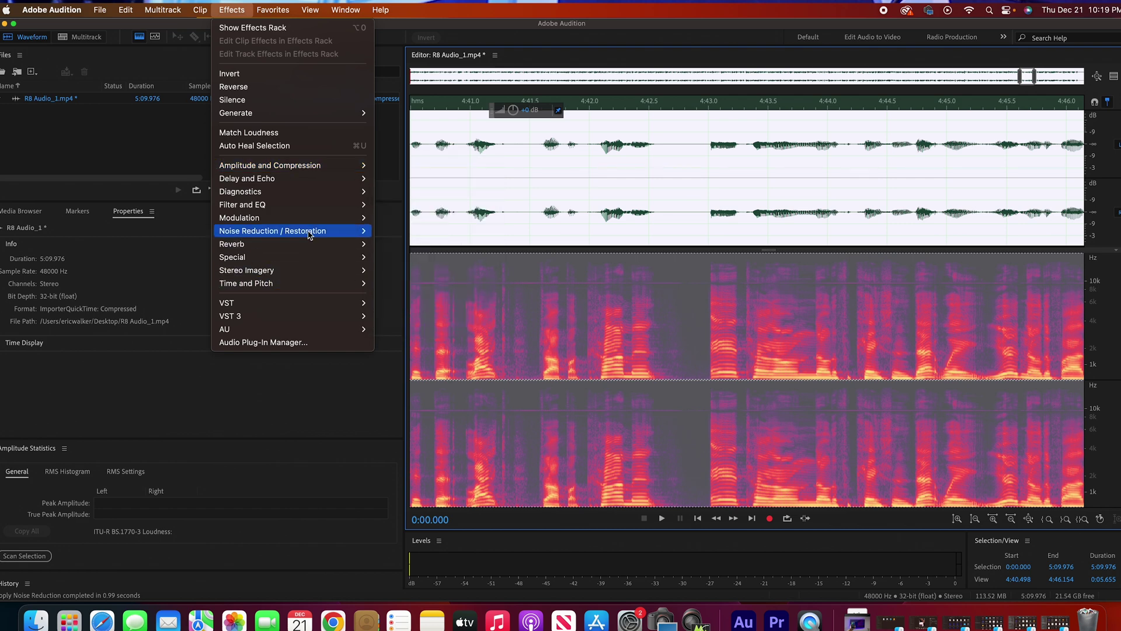
mouse_move(310, 235)
click(409, 381)
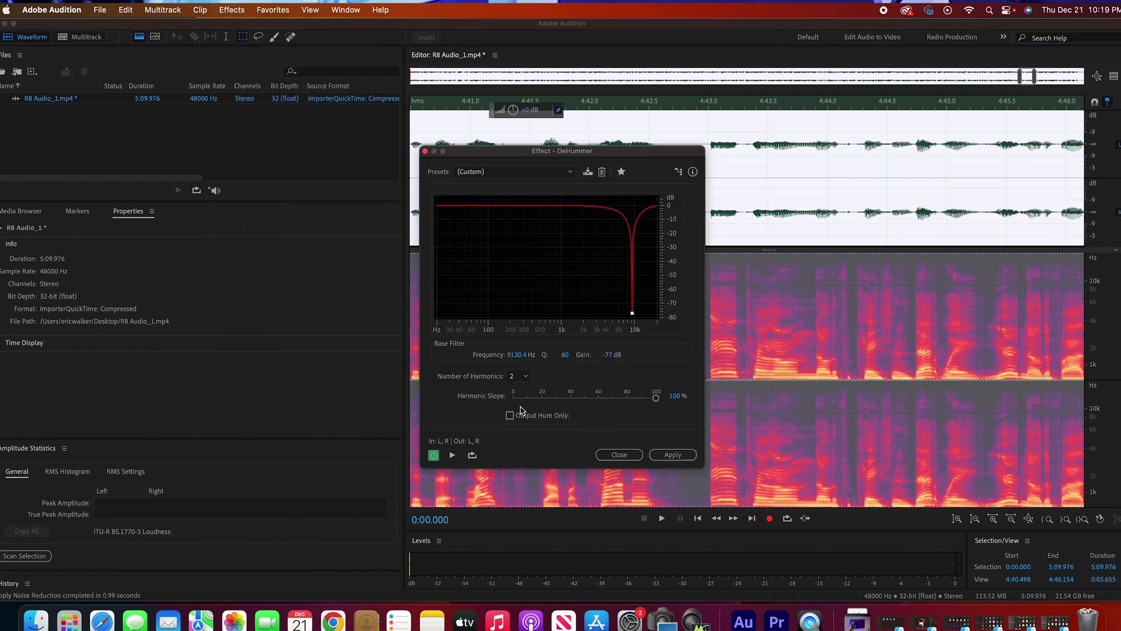
click(665, 459)
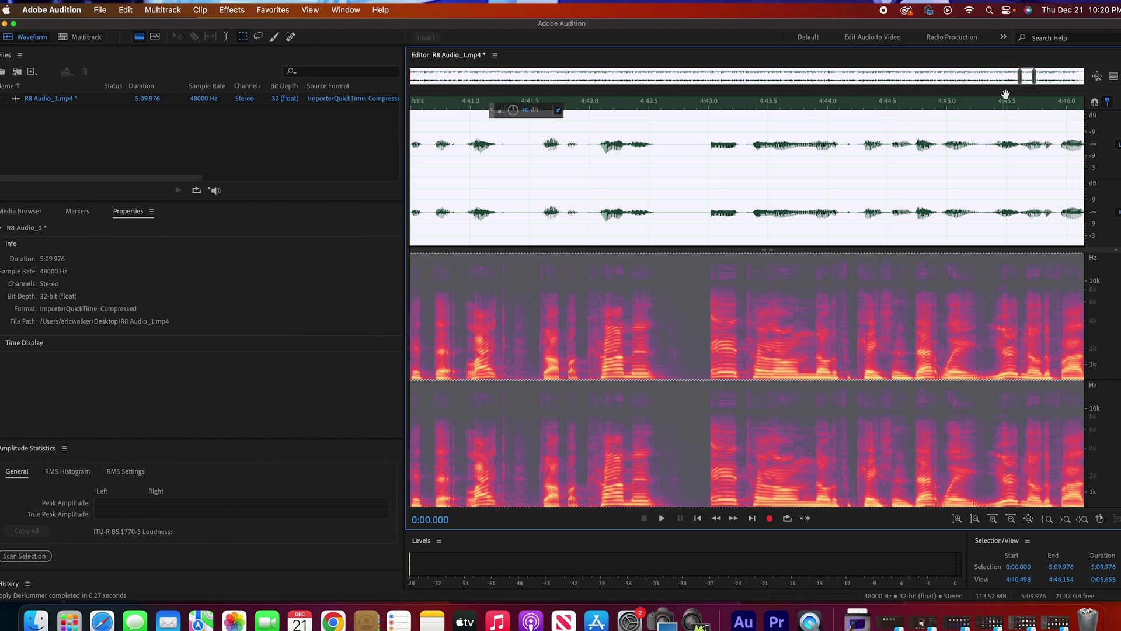
- Show the entire file in the editor and play the cleaned audio from about 2:13 for a few seconds
drag(1019, 76, 286, 71)
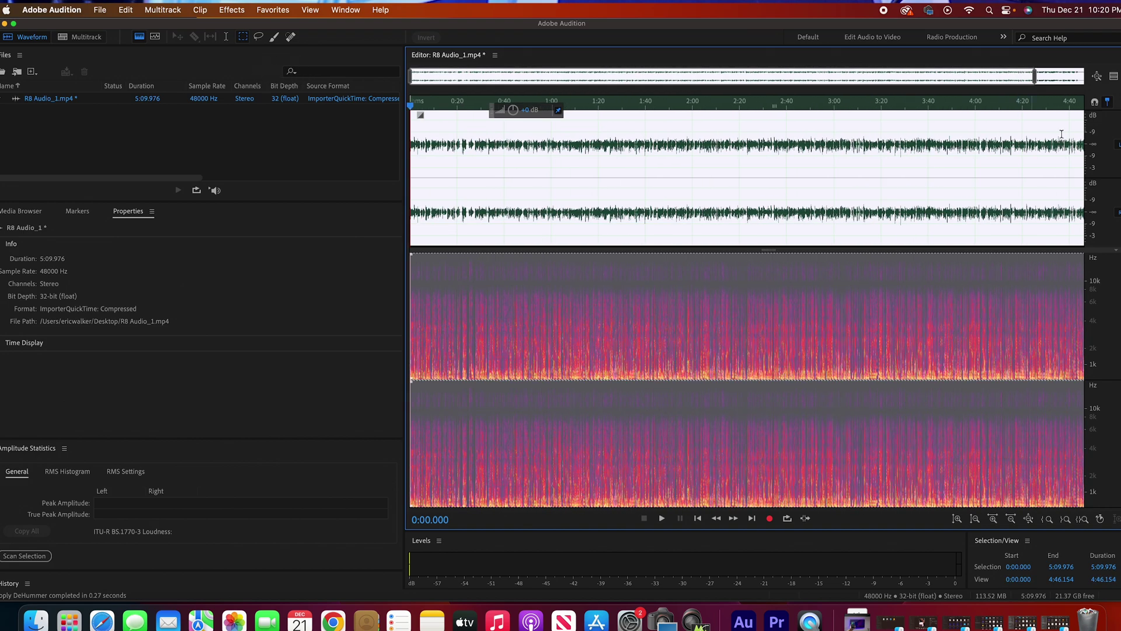
drag(1033, 76, 1074, 76)
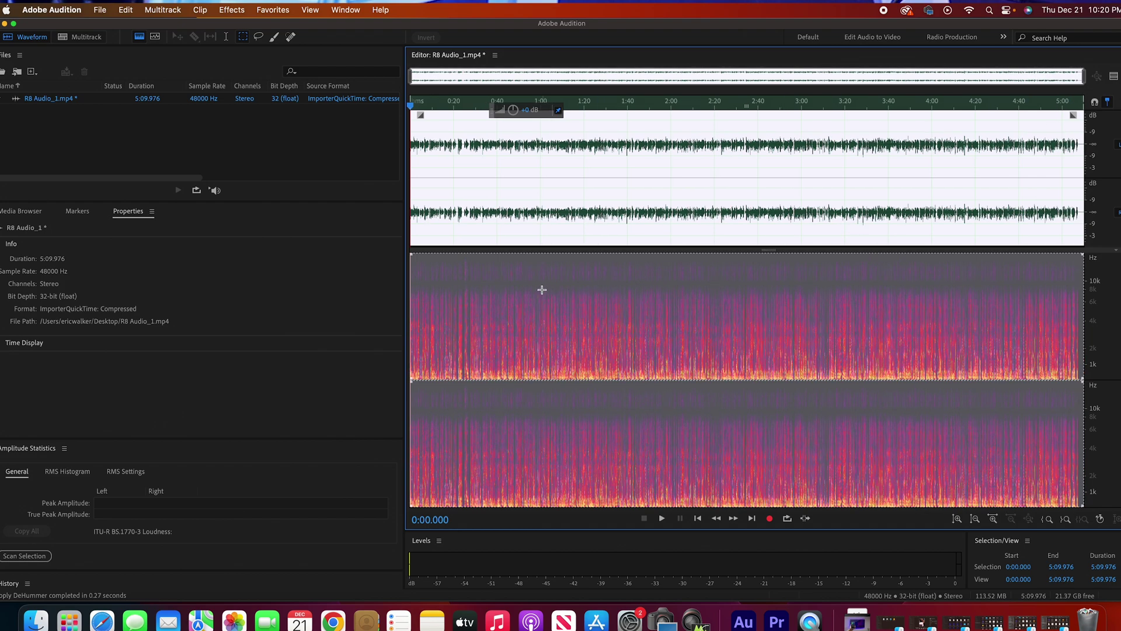
click(699, 298)
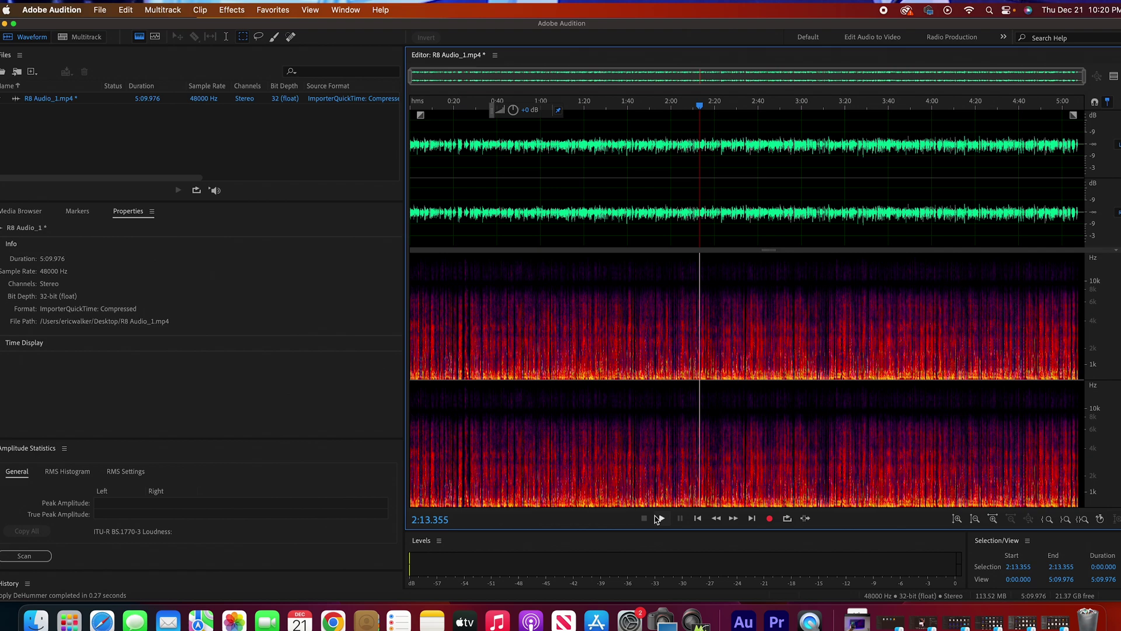
click(660, 518)
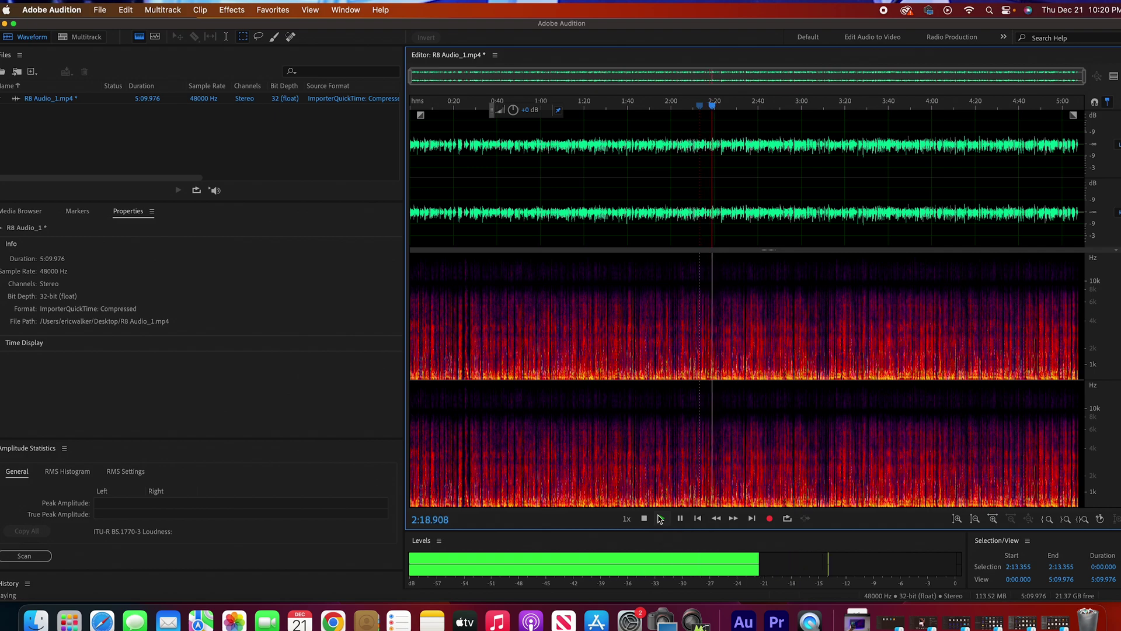
click(645, 519)
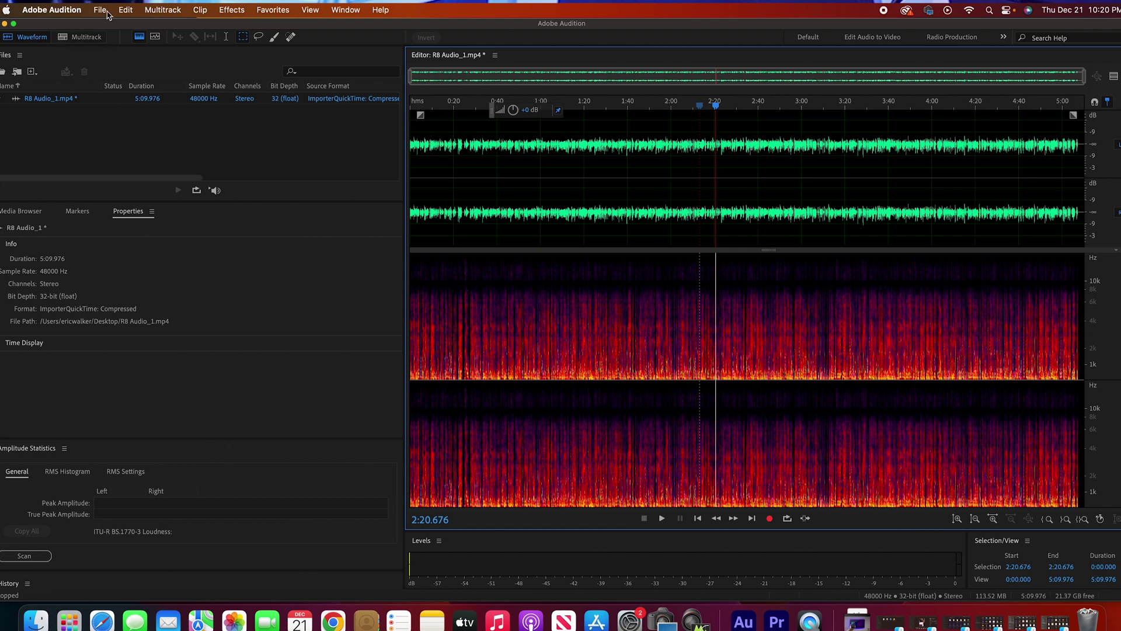
- Apply the Dynamics effect to the entire file with its custom AutoGate and Limiter settings
click(227, 11)
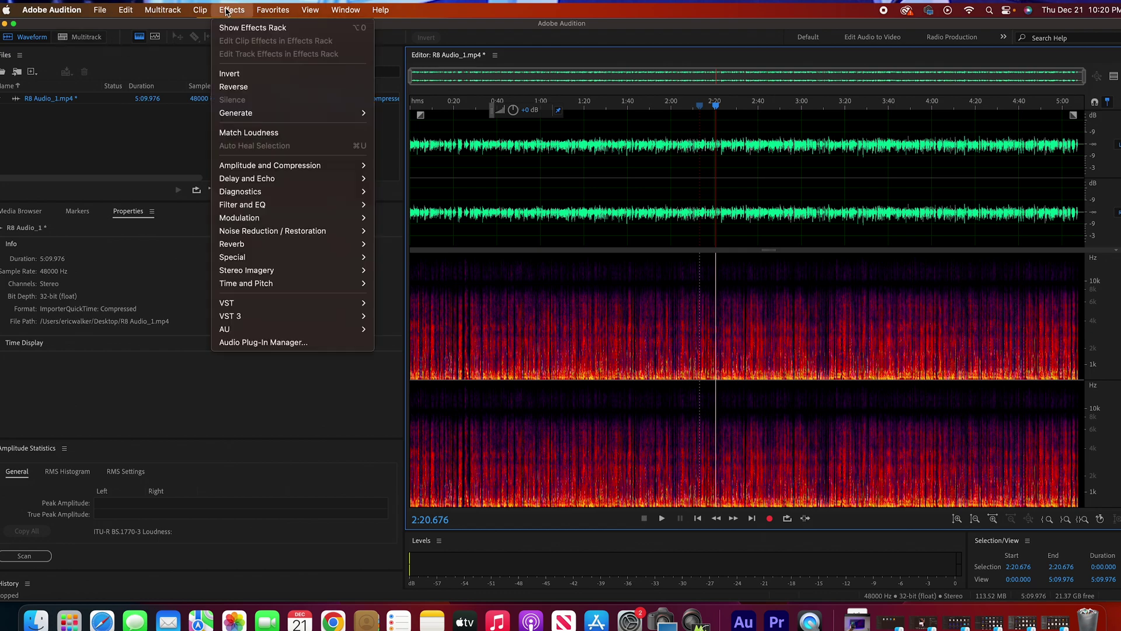
mouse_move(262, 166)
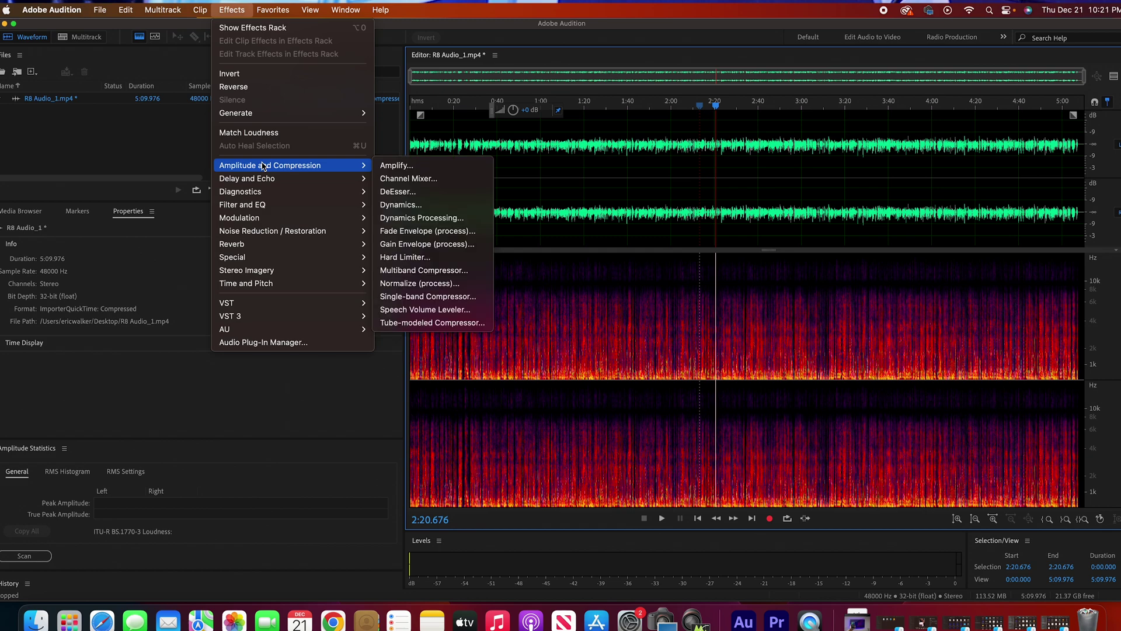
click(424, 209)
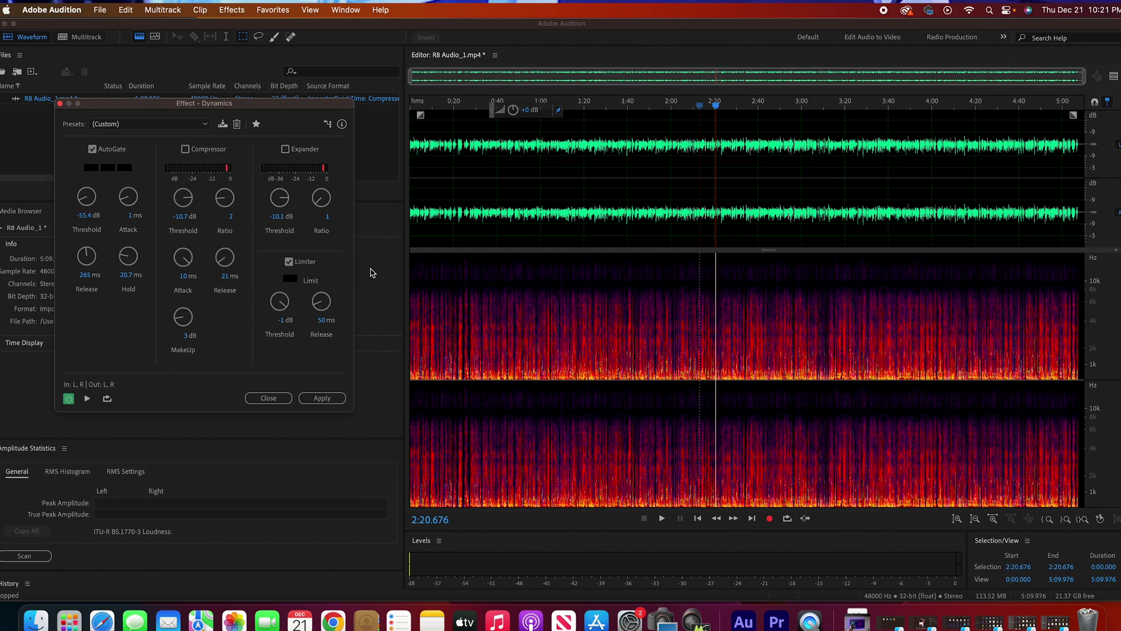
click(519, 334)
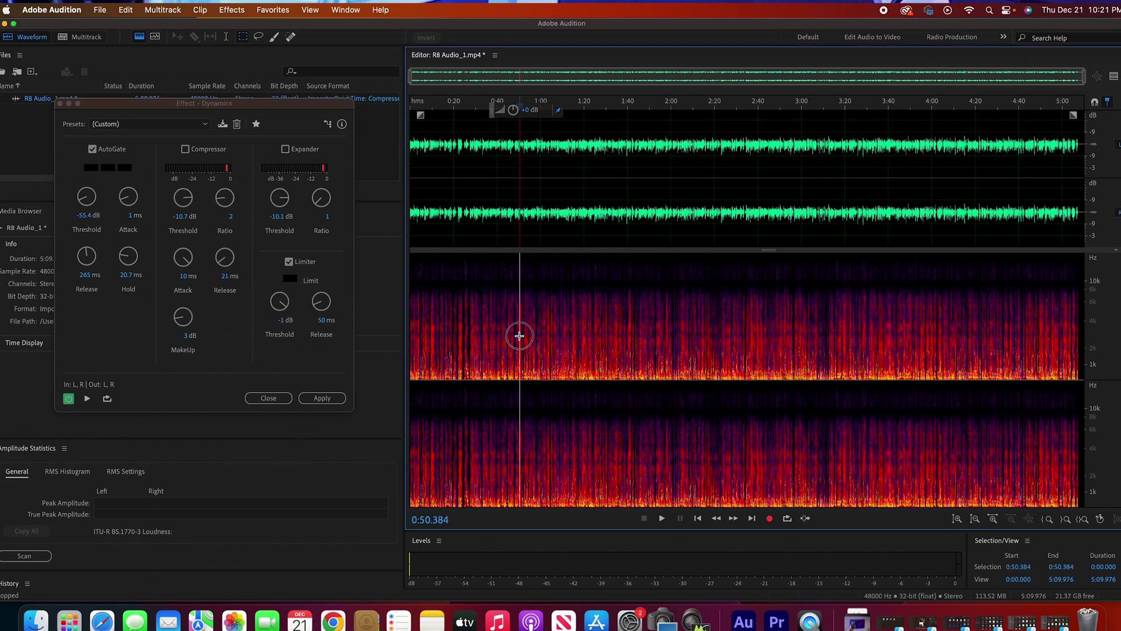
key(super+a)
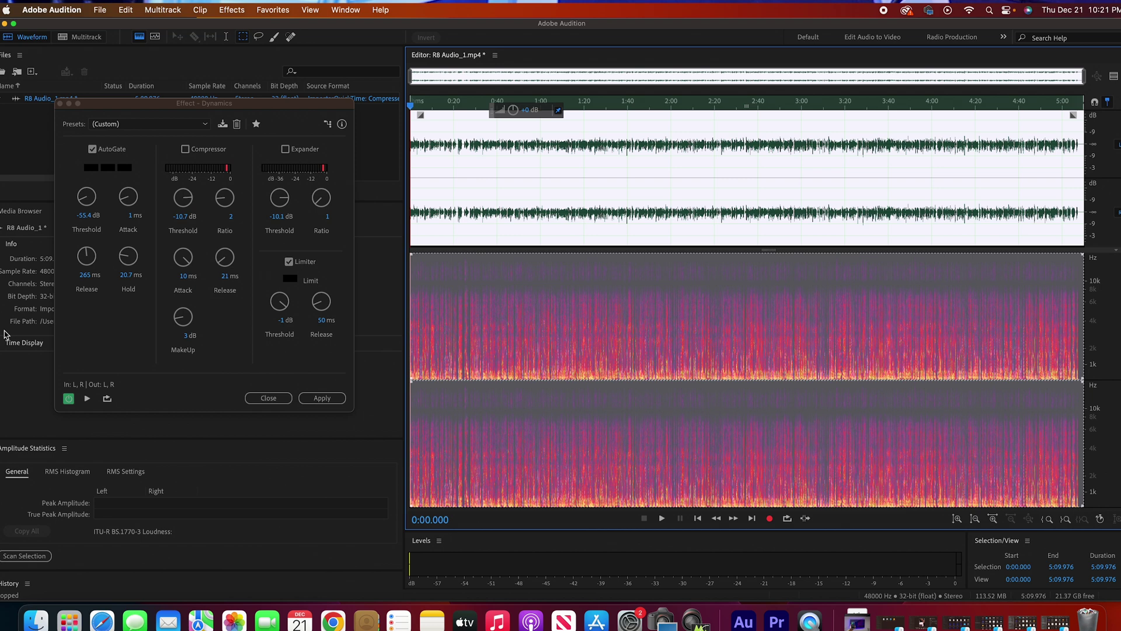
click(320, 399)
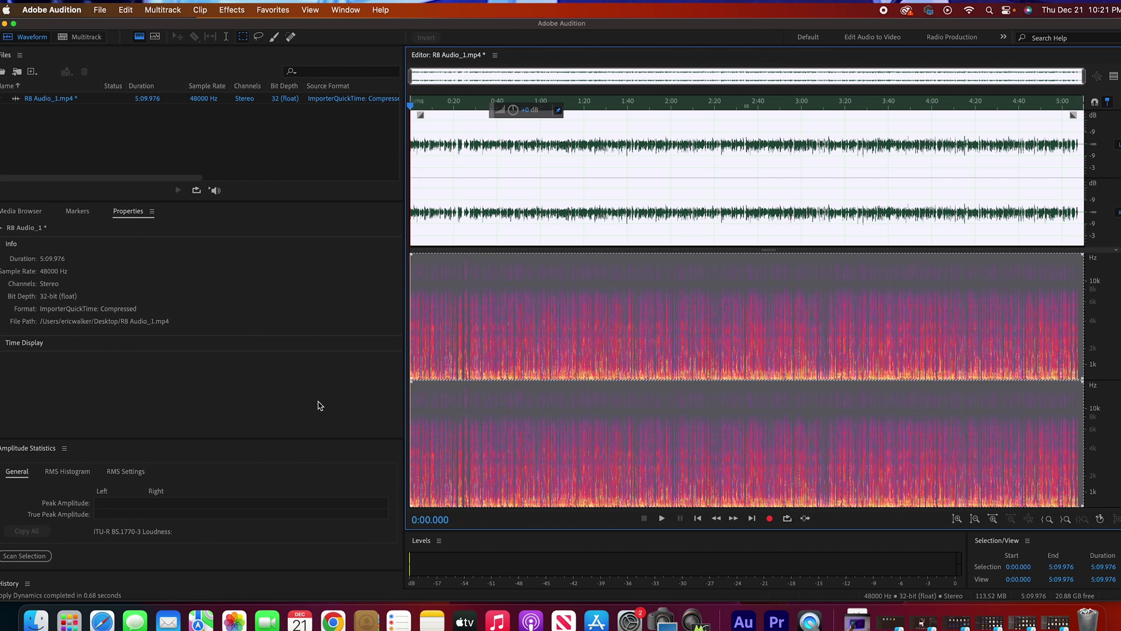
- Preview the Multiband Compressor with and without the effect, and apply its custom settings with Brickwall Limiter to the entire file
click(232, 10)
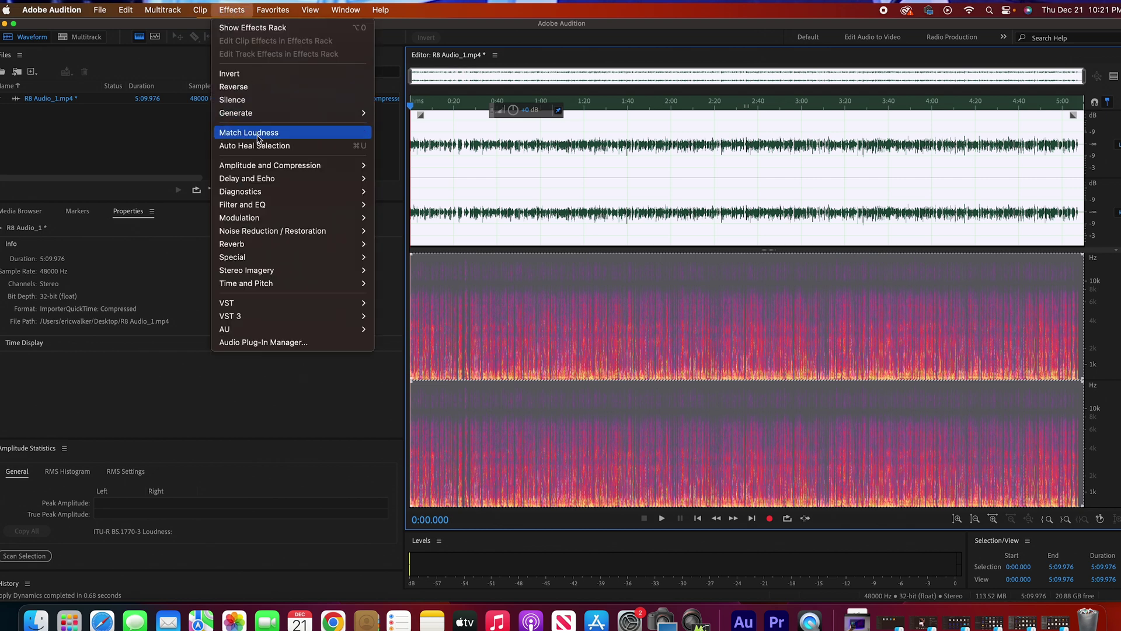
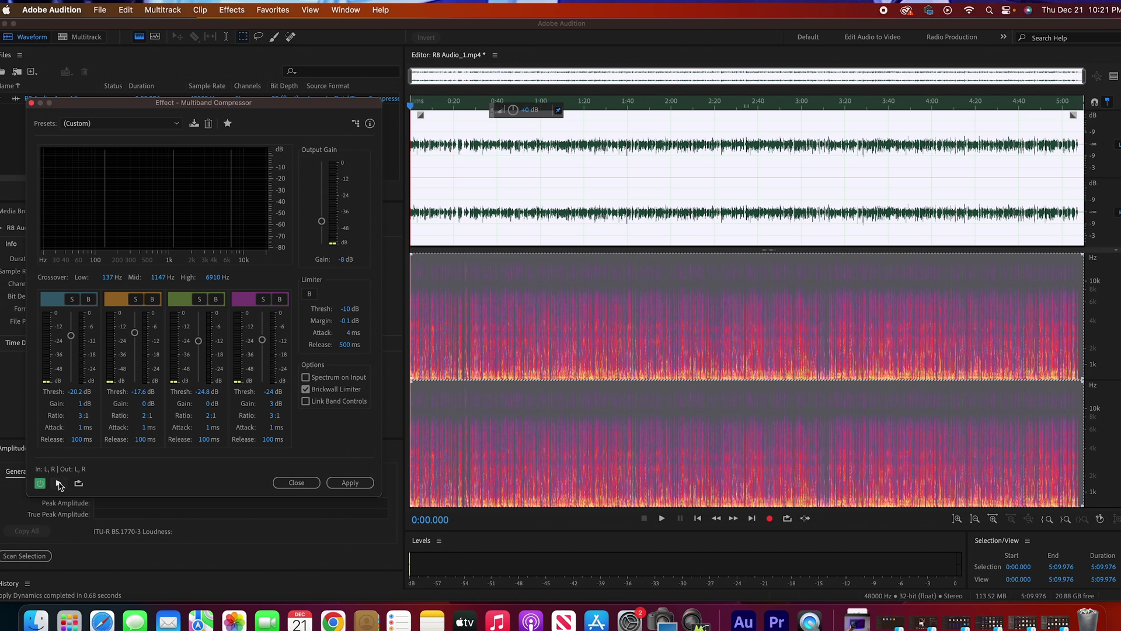
click(59, 485)
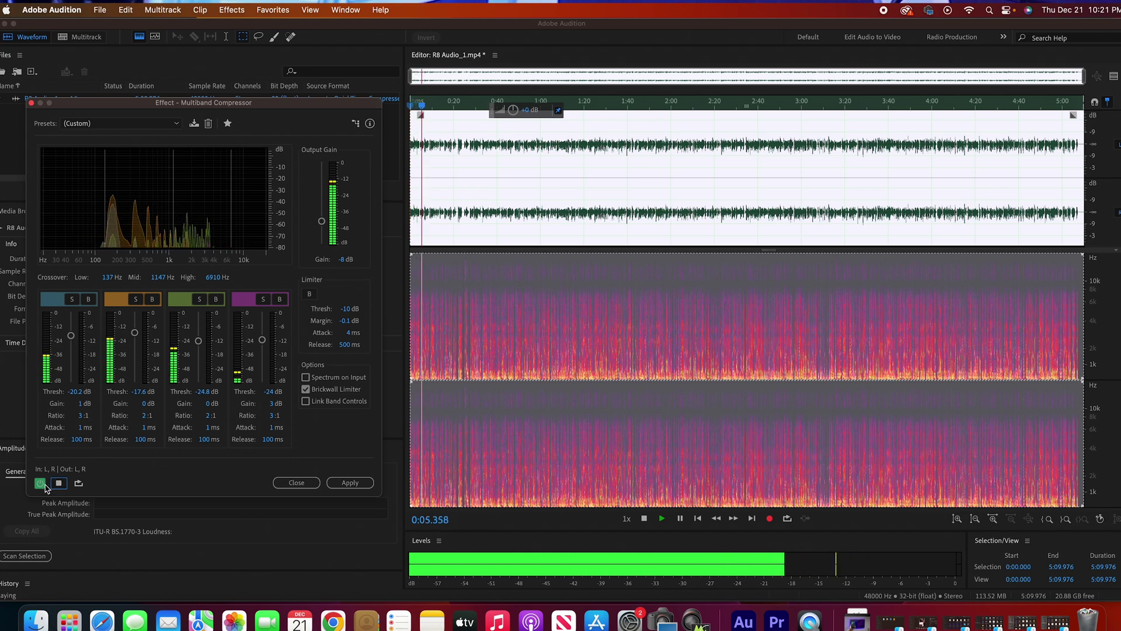
click(41, 484)
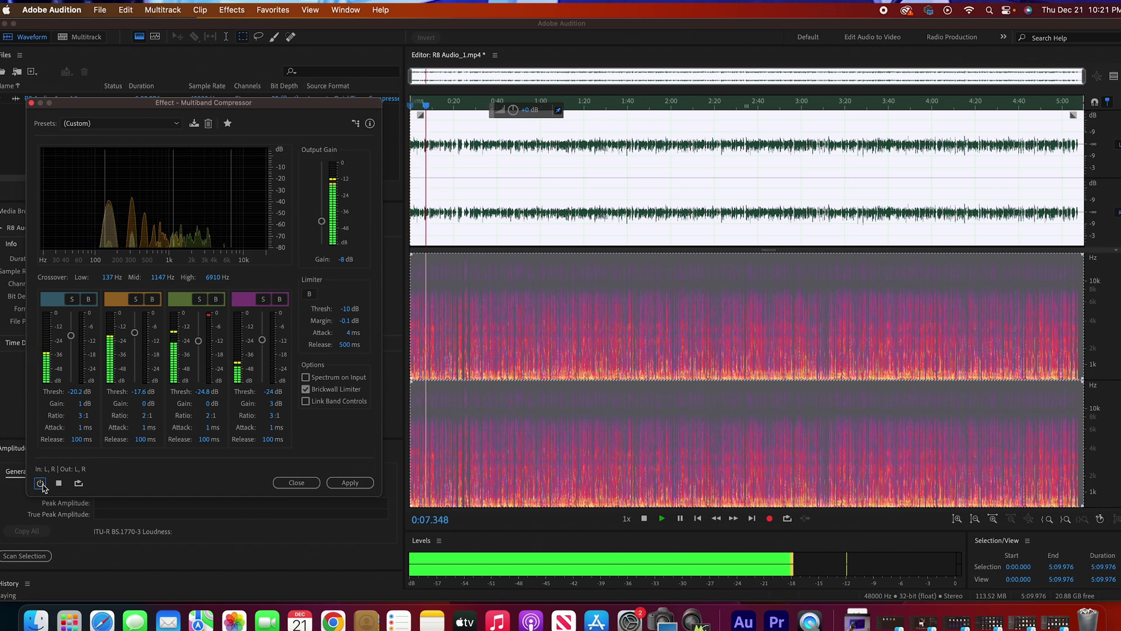
click(40, 484)
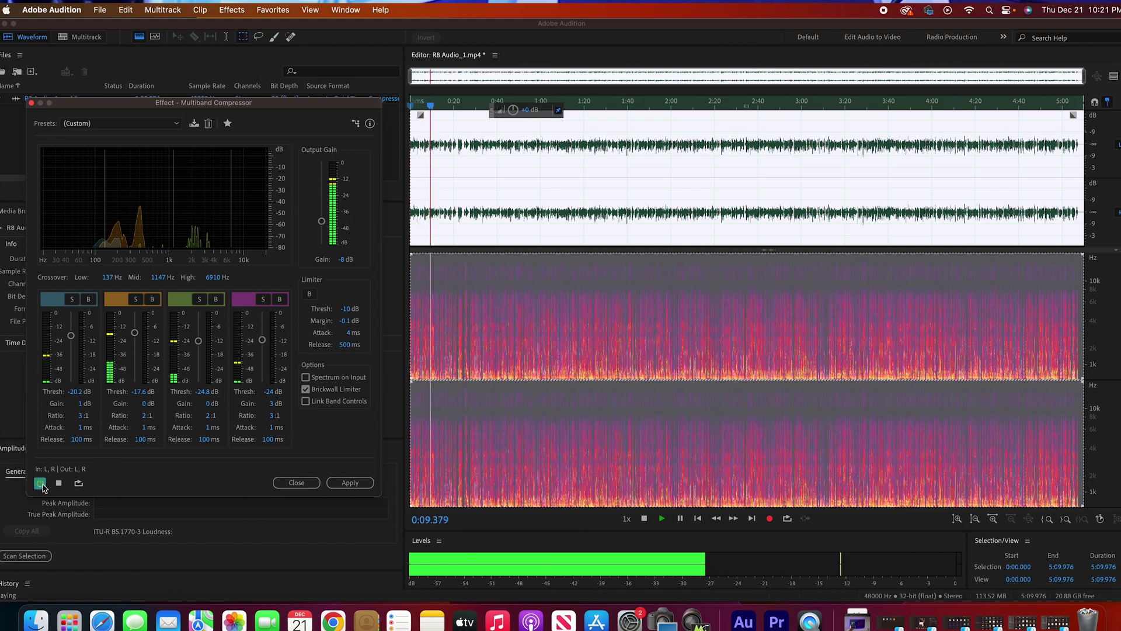
click(57, 483)
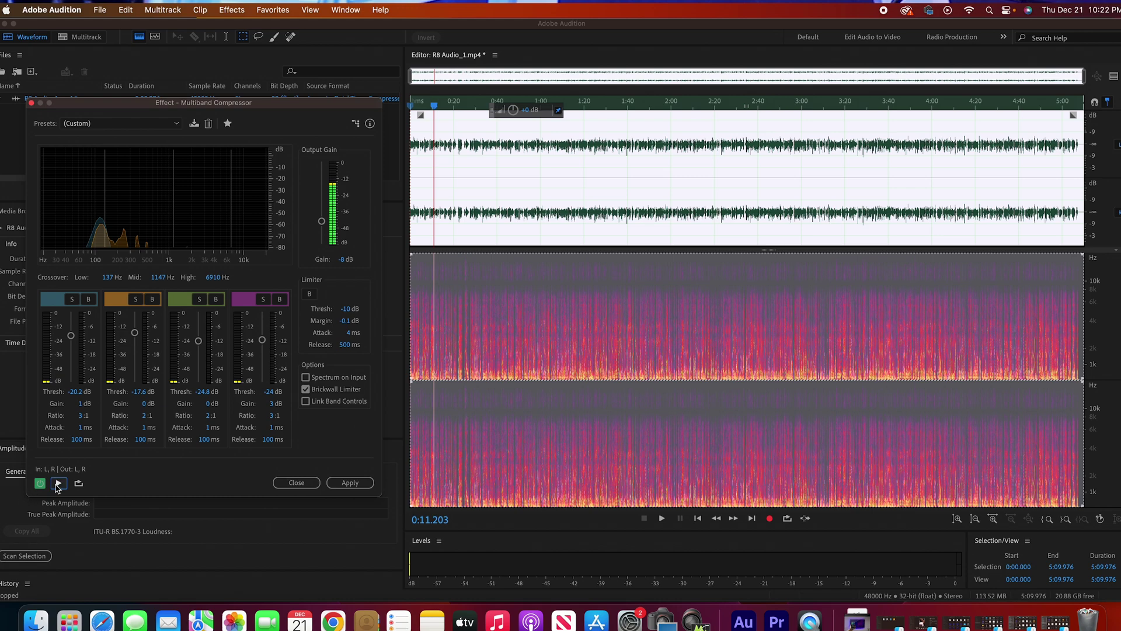
click(350, 483)
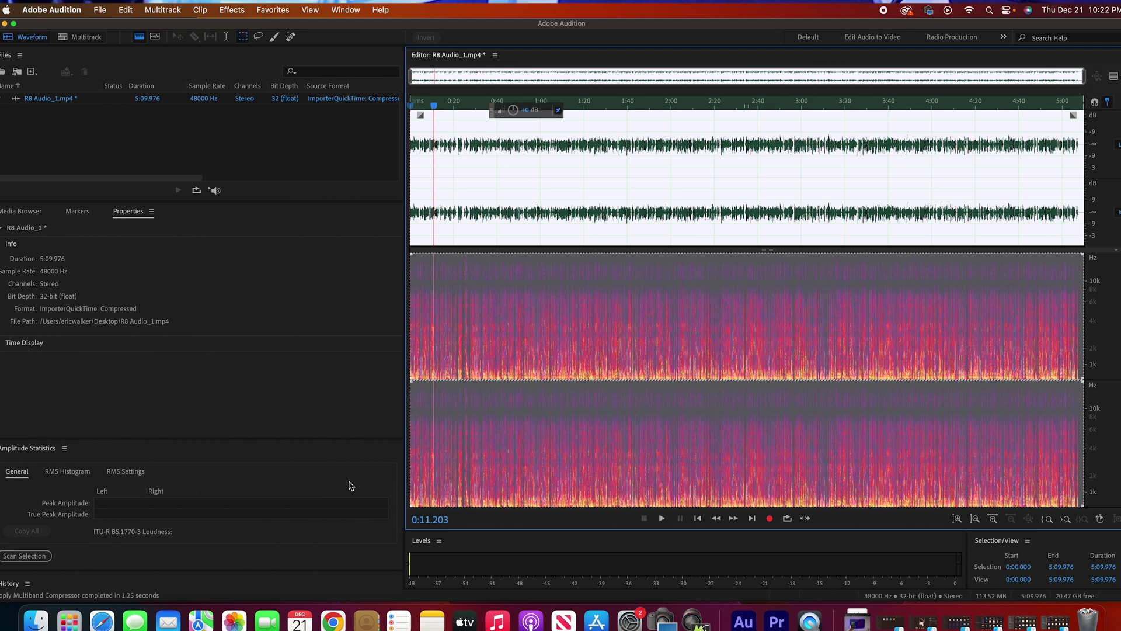
- Preview the 10-band Graphic Equalizer with 4k at 4.8 and 8k at 7.9, compare it bypassed, and apply it to the entire file
click(244, 13)
mouse_move(252, 202)
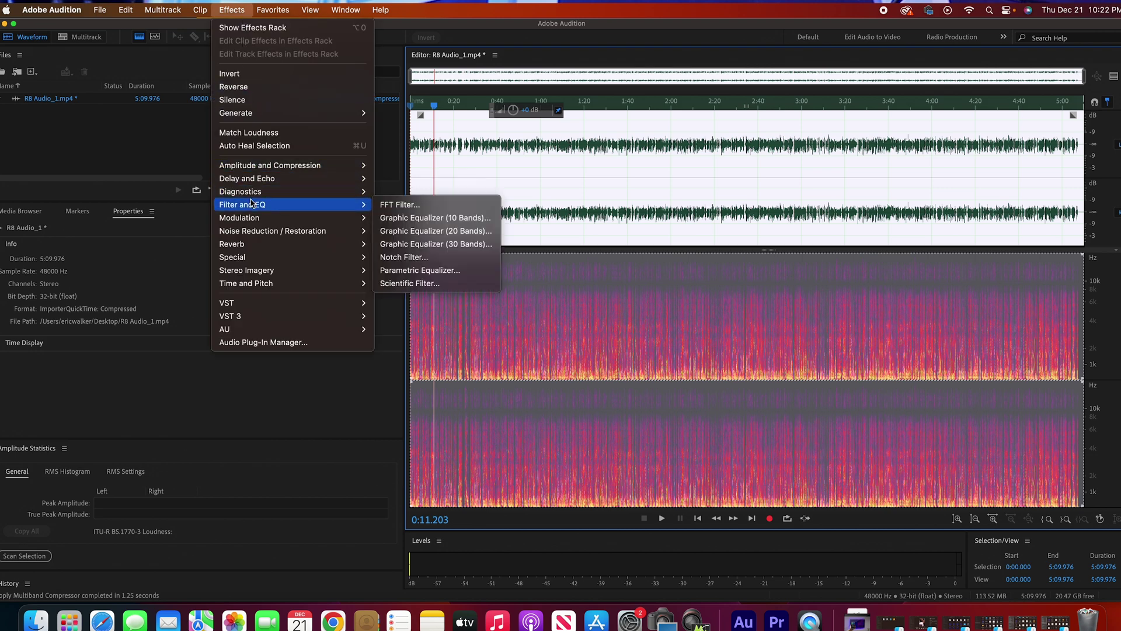
click(390, 219)
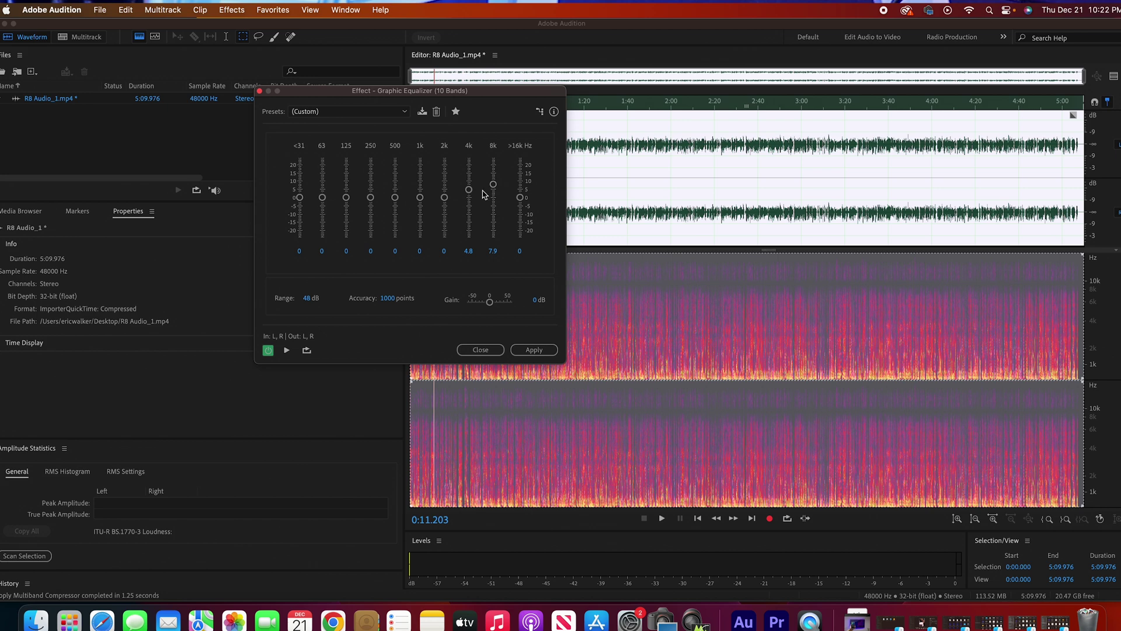
click(288, 350)
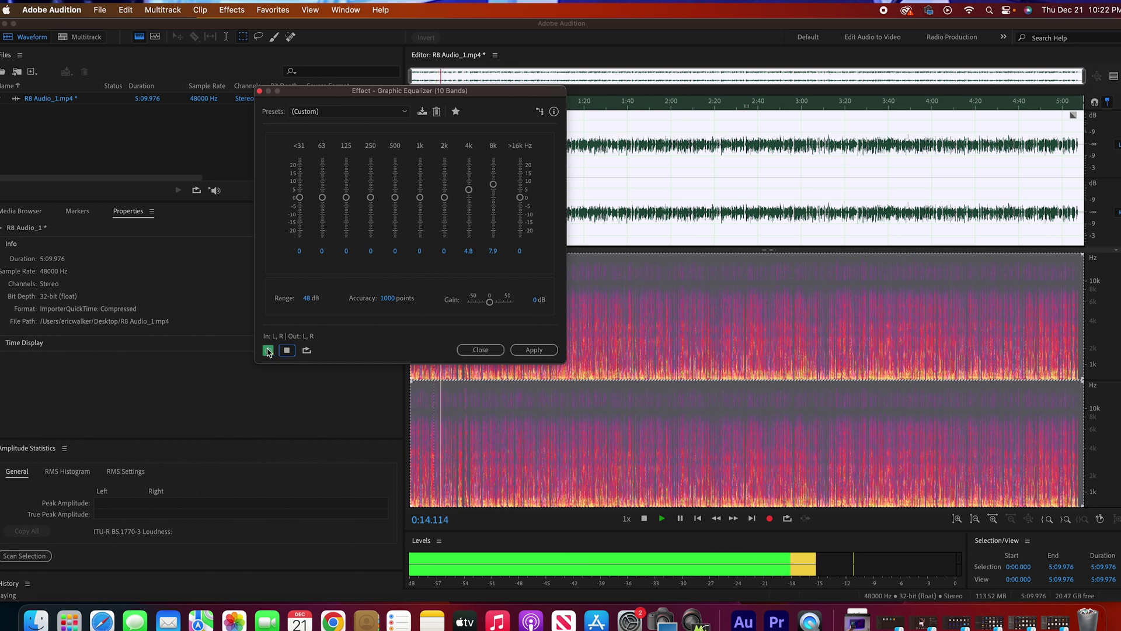
click(268, 352)
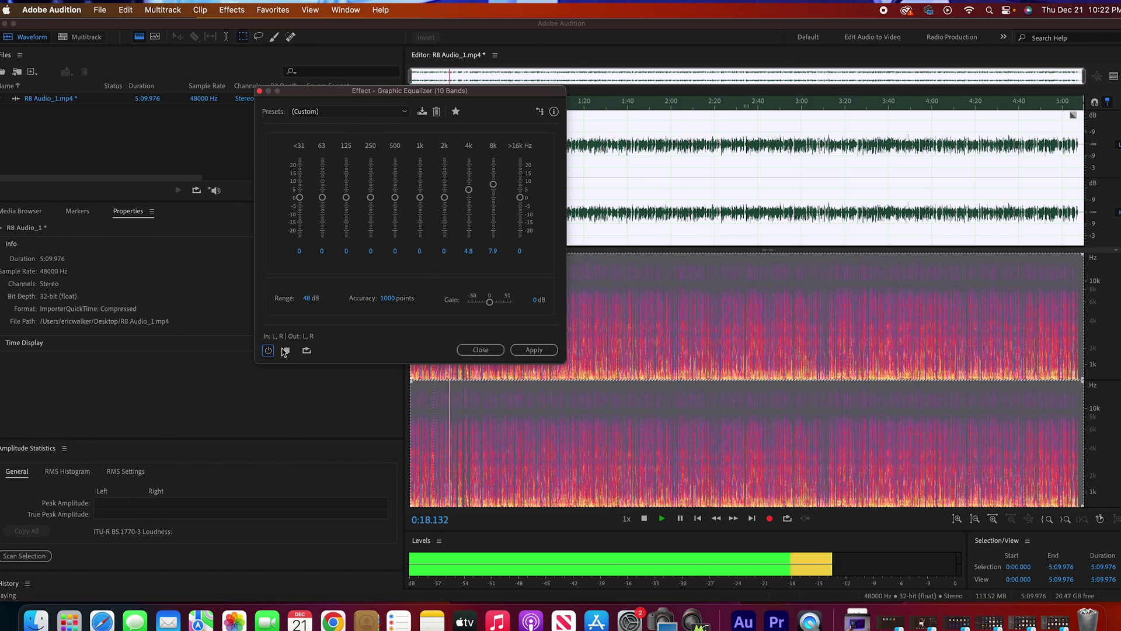
click(286, 350)
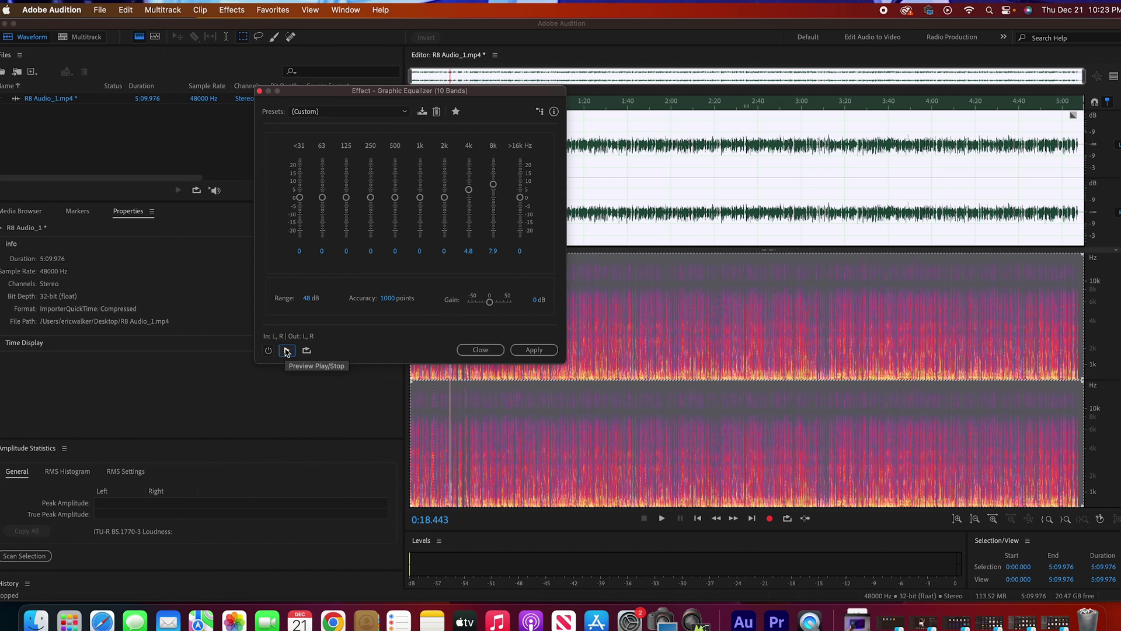
click(287, 351)
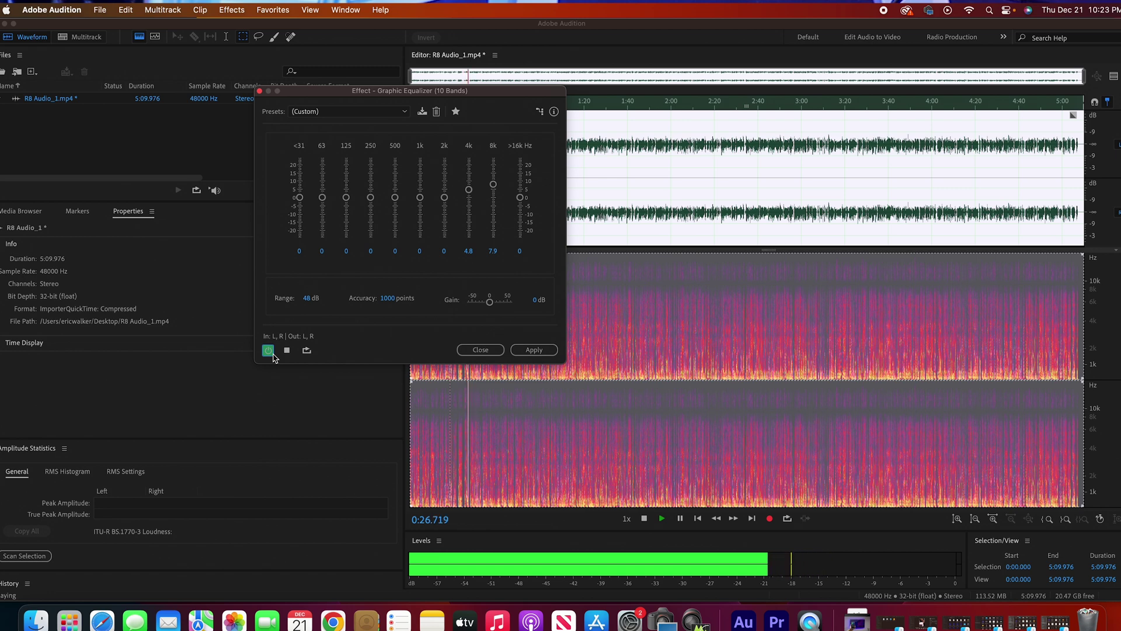
click(286, 350)
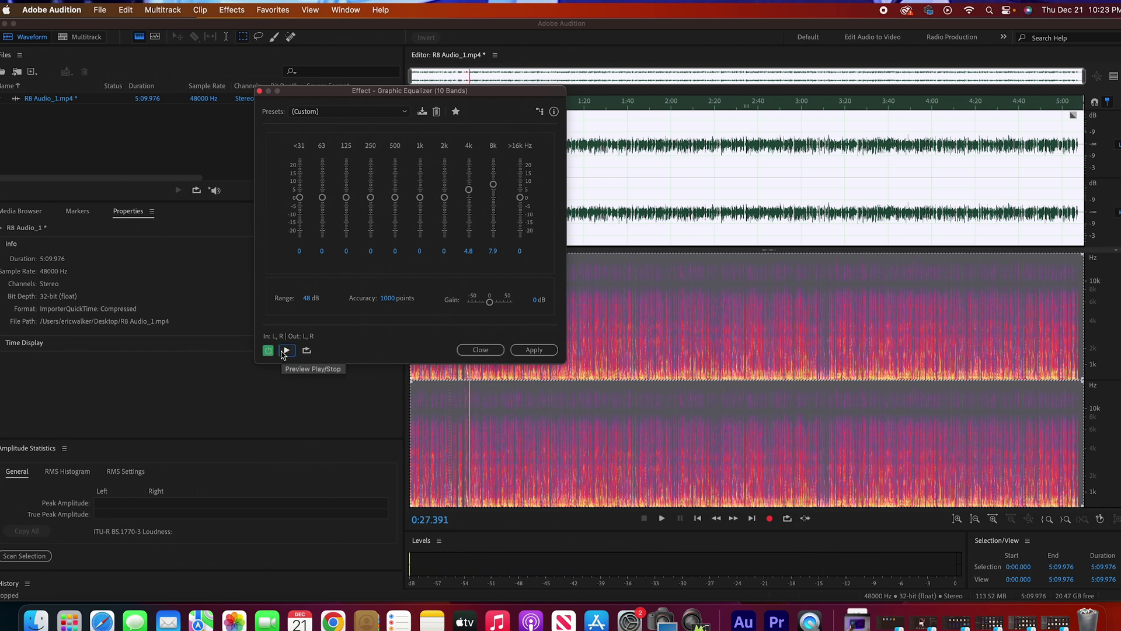
click(537, 352)
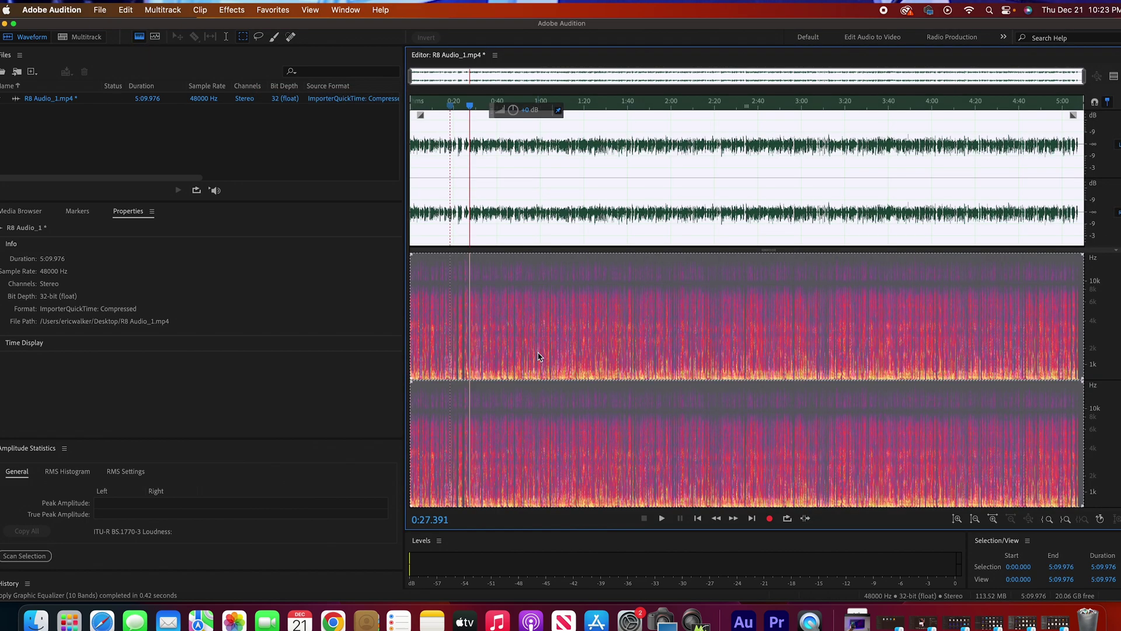
- Normalize the entire file to -6 dB with all channels normalized equally
click(232, 10)
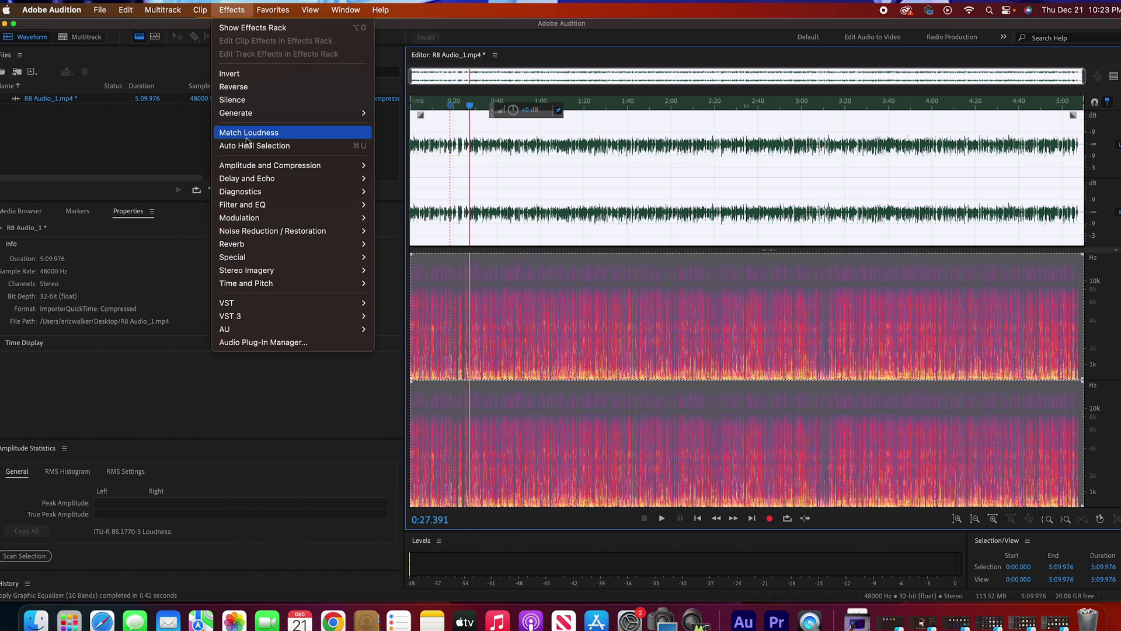
mouse_move(254, 165)
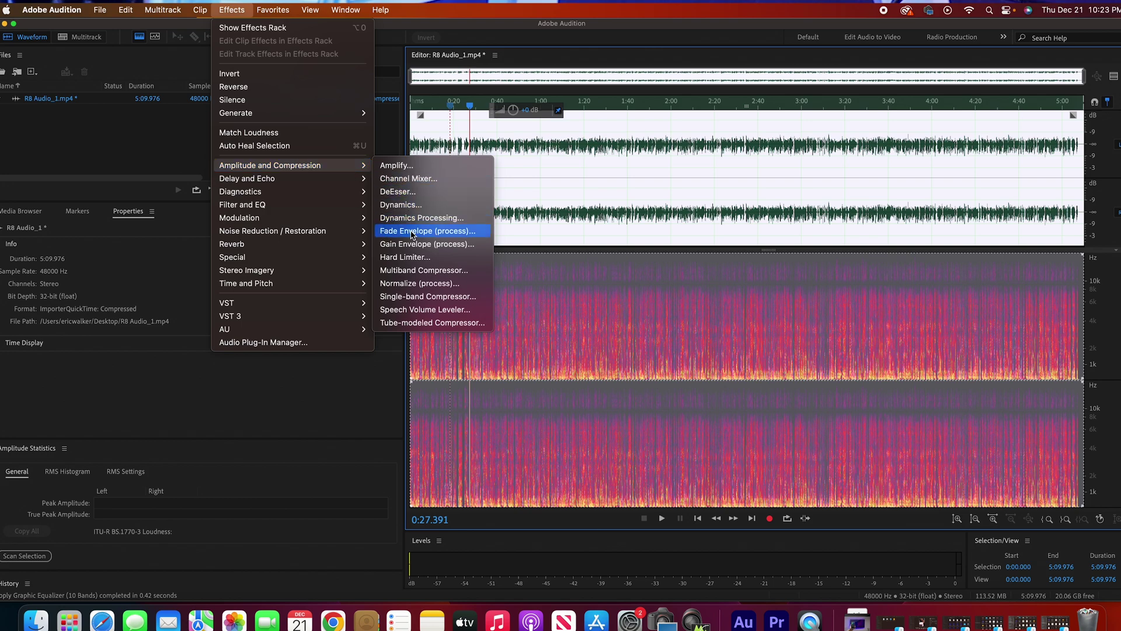
click(412, 284)
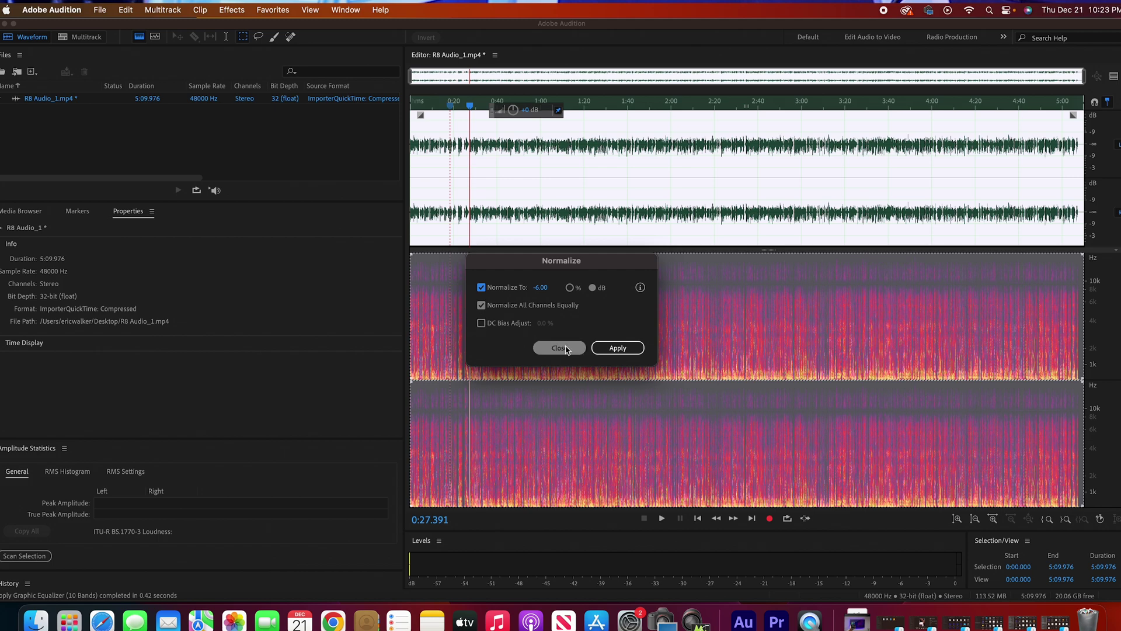
click(603, 348)
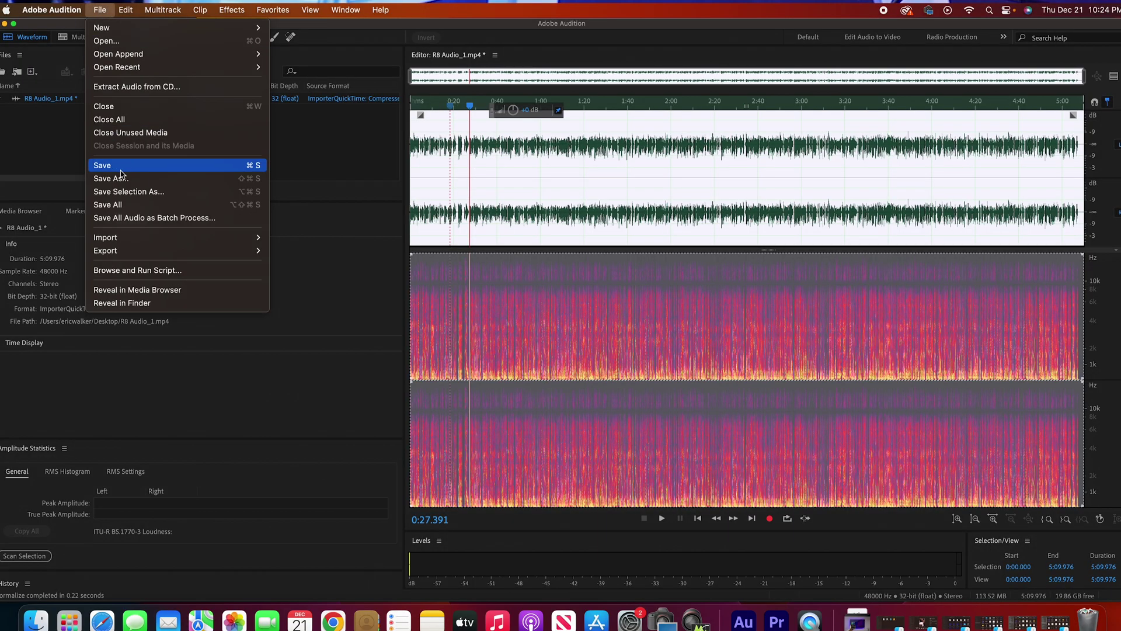
key(Left)
key(Left)
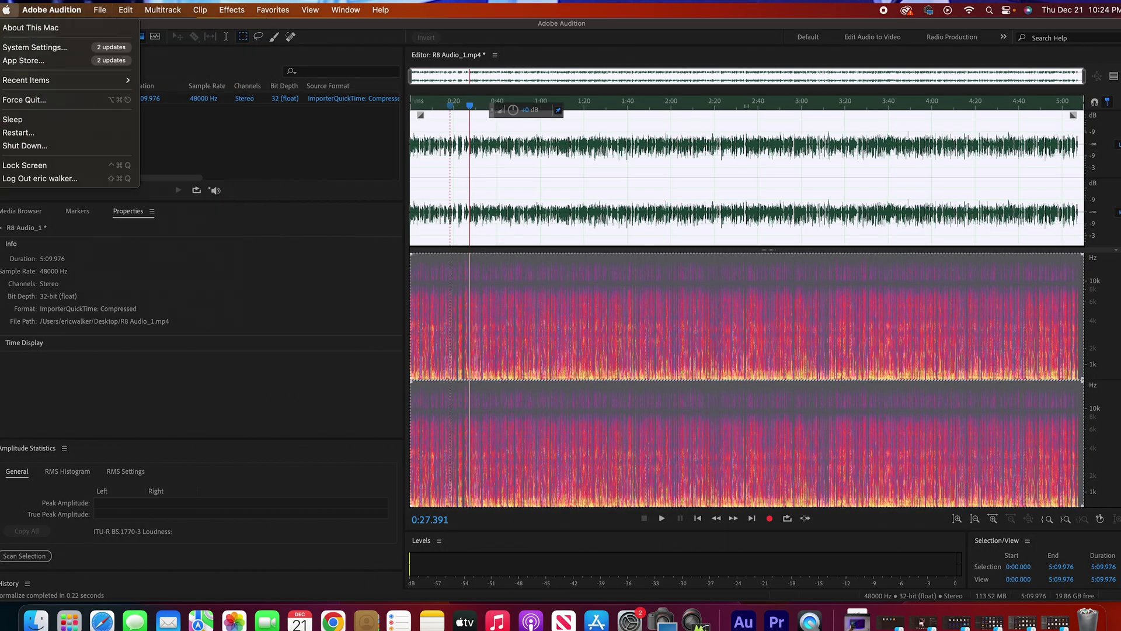
key(Left)
key(Left)
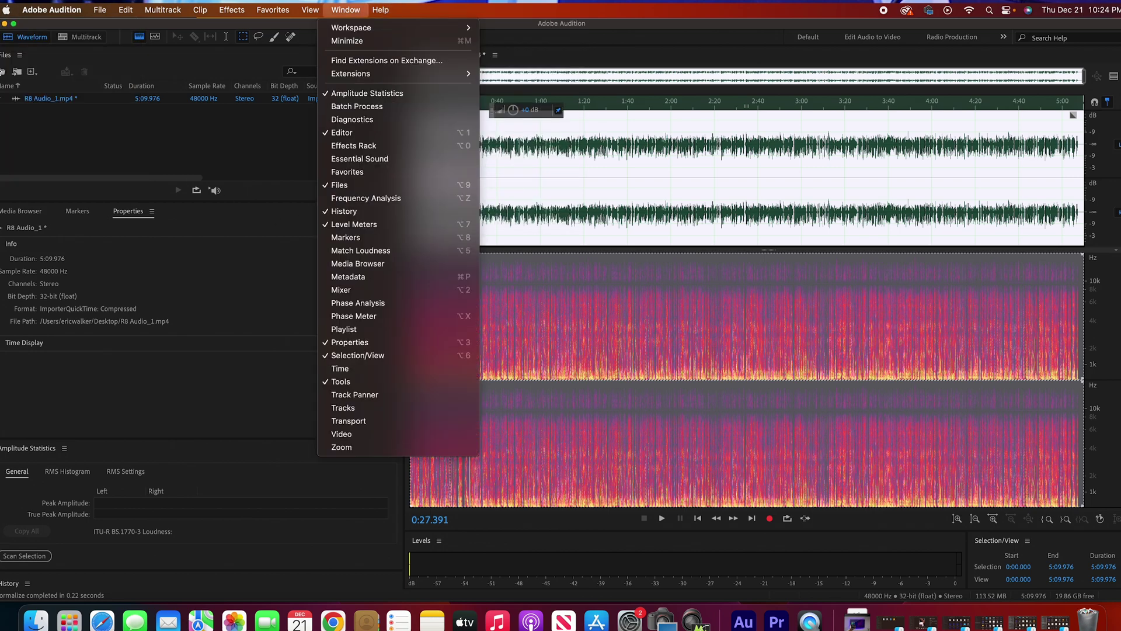
key(Escape)
- Switch to QuickTime Player, rewind R8 Audio_1.mp4 to the start, and open R8 Audio_1 fix.wav beside it
click(4, 24)
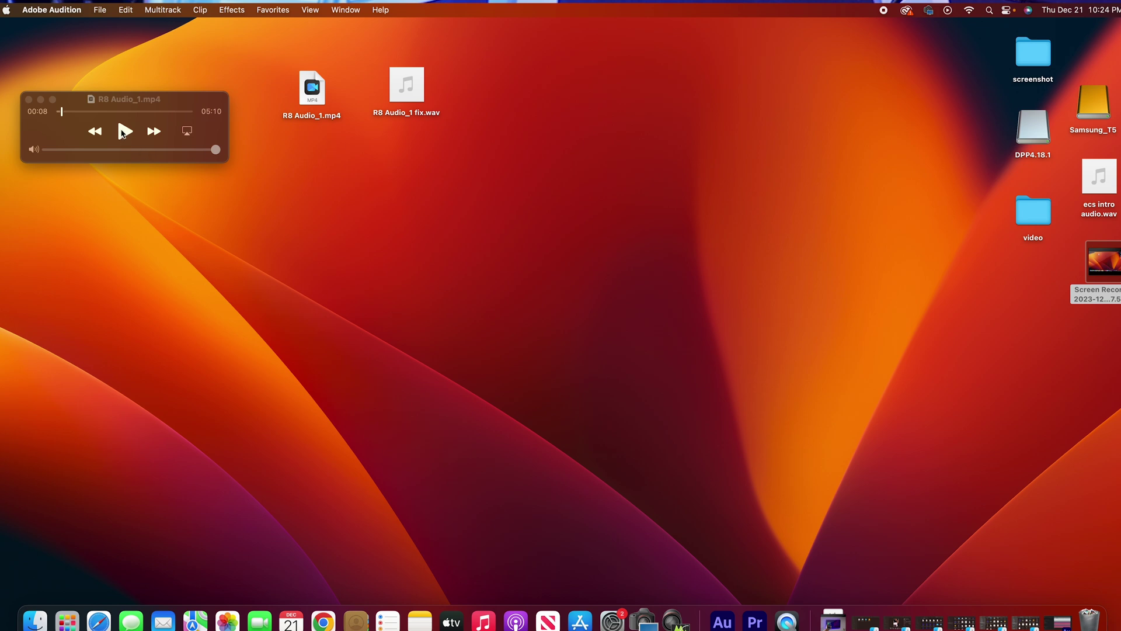
drag(61, 112, 57, 111)
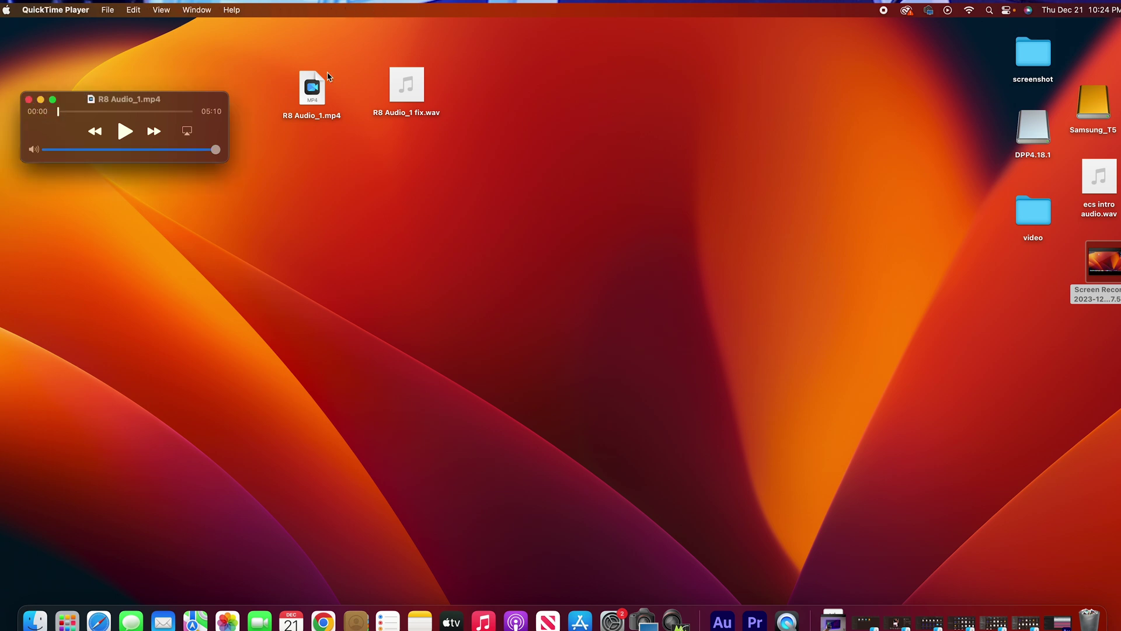
right_click(400, 103)
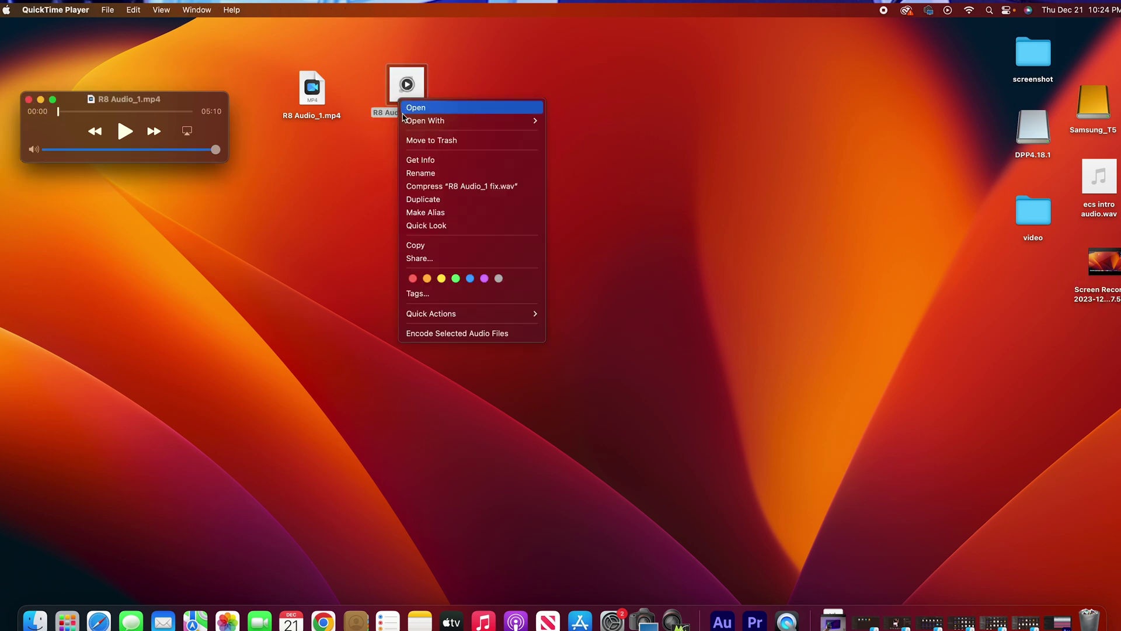
mouse_move(412, 122)
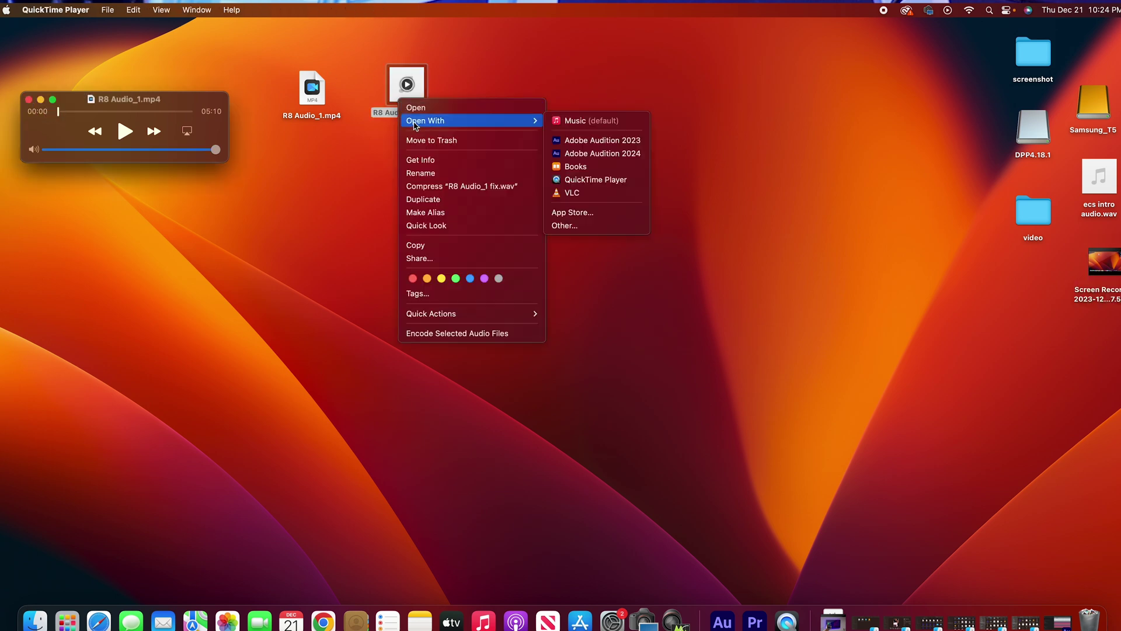
click(603, 185)
drag(215, 123, 479, 152)
drag(208, 99, 265, 145)
- Play the first seconds of R8 Audio_1.mp4 and of R8 Audio_1 fix.wav to compare the original with the repaired audio
click(179, 177)
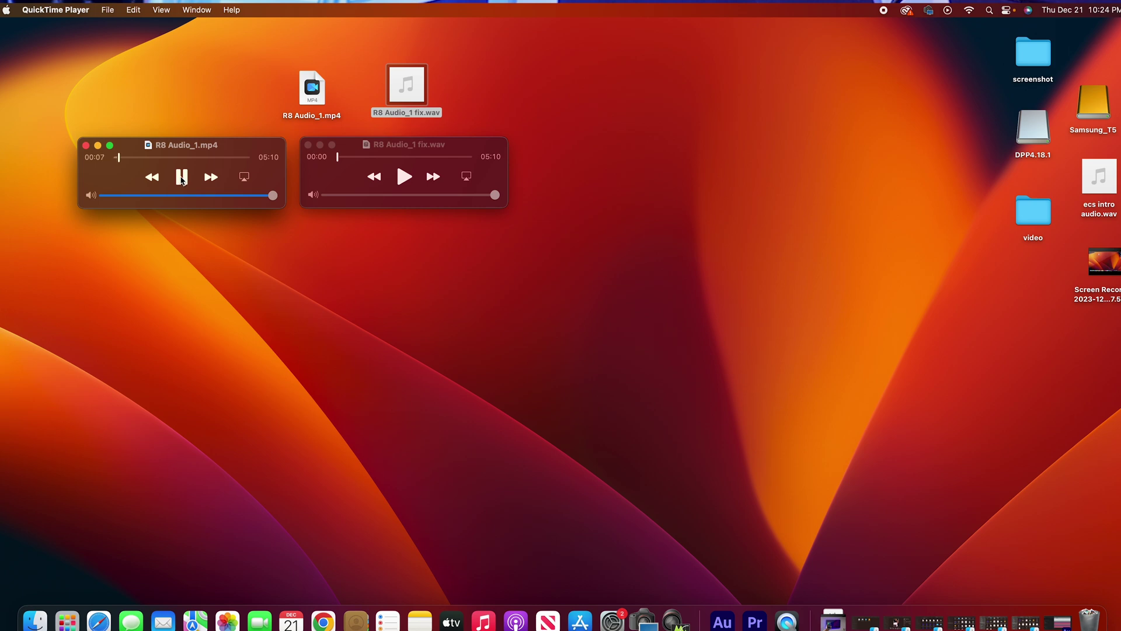
click(181, 178)
click(404, 177)
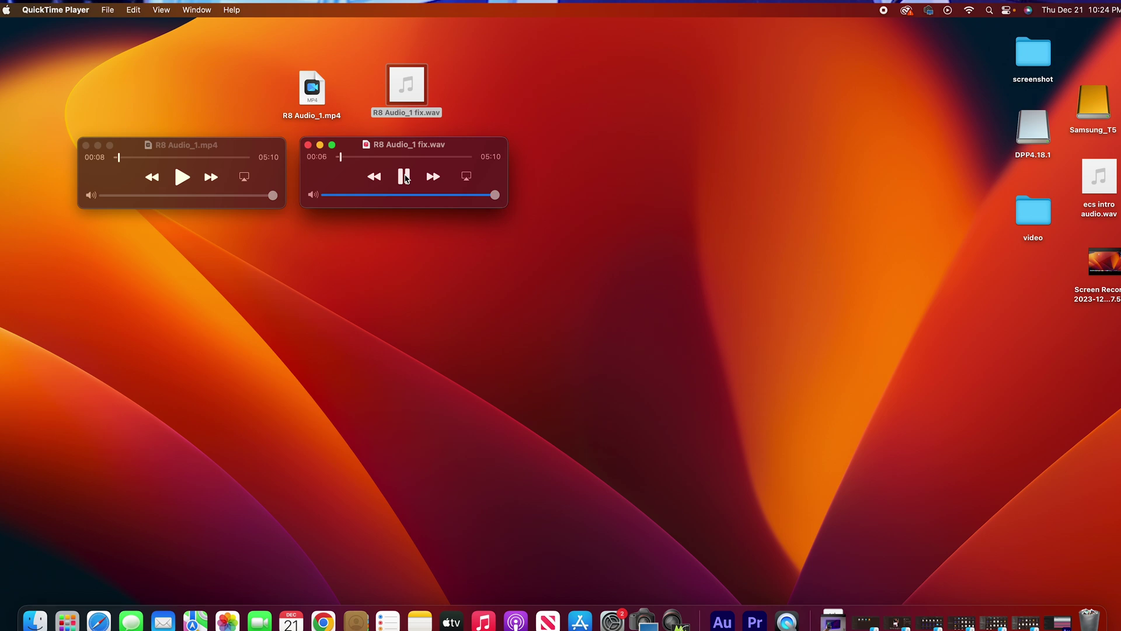
click(405, 177)
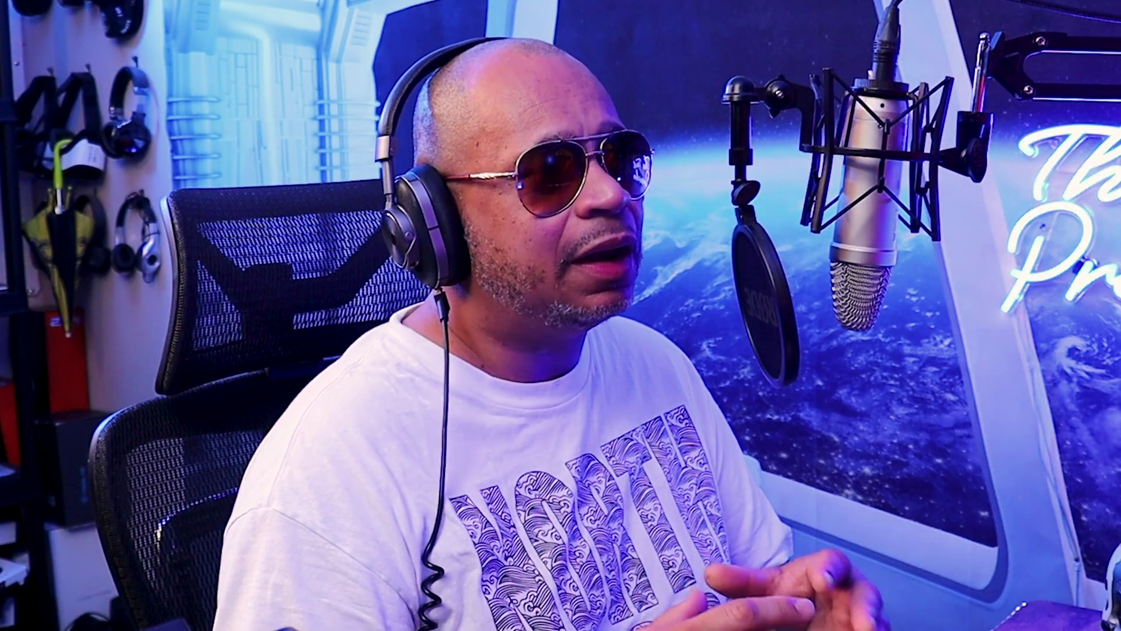